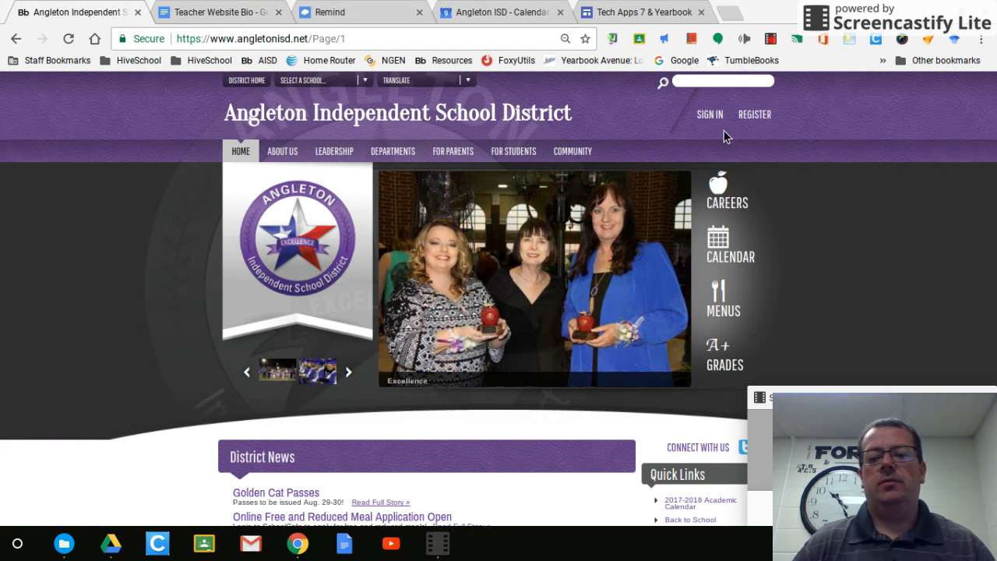
Sign in to the Angleton ISD website with the saved account credentials and open Site Manager
left_click(702, 115)
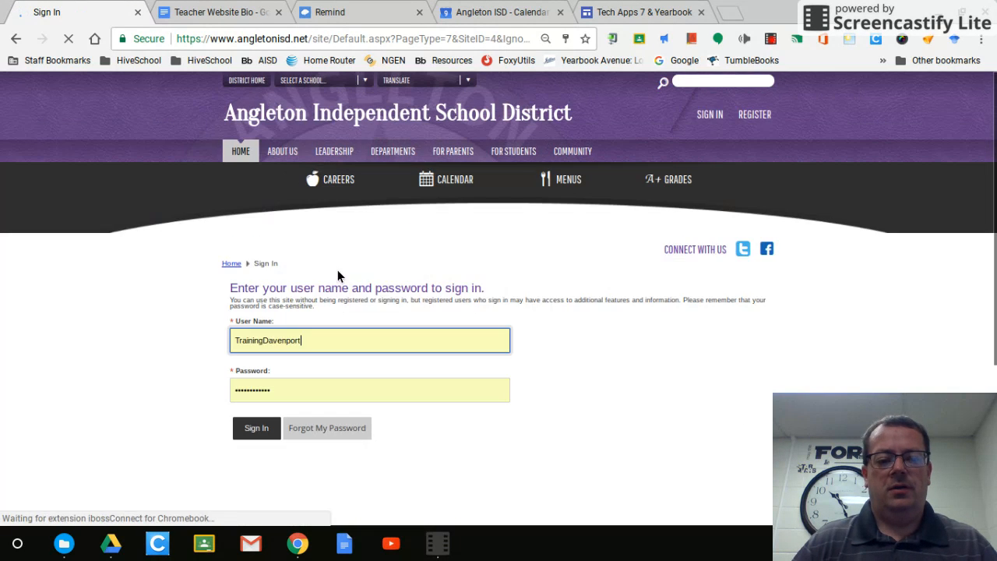
left_click(255, 430)
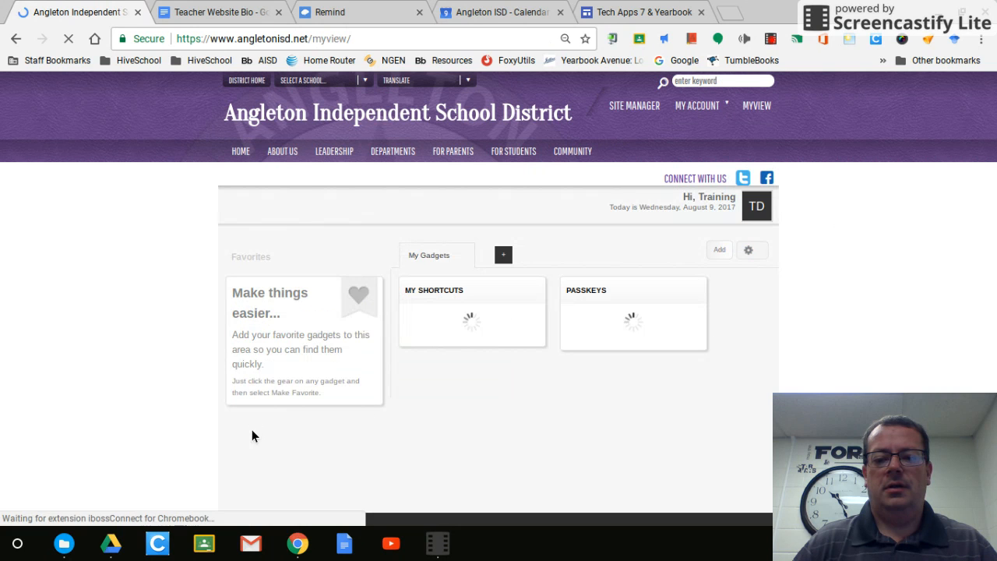
left_click(635, 107)
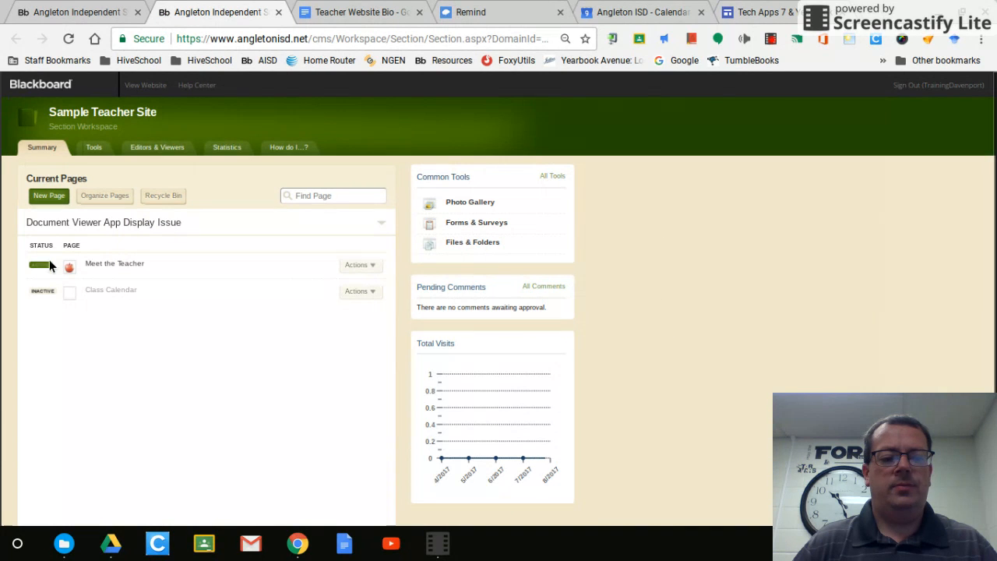
Create a new page named Remind using the Blank Page type, then save and exit
left_click(42, 200)
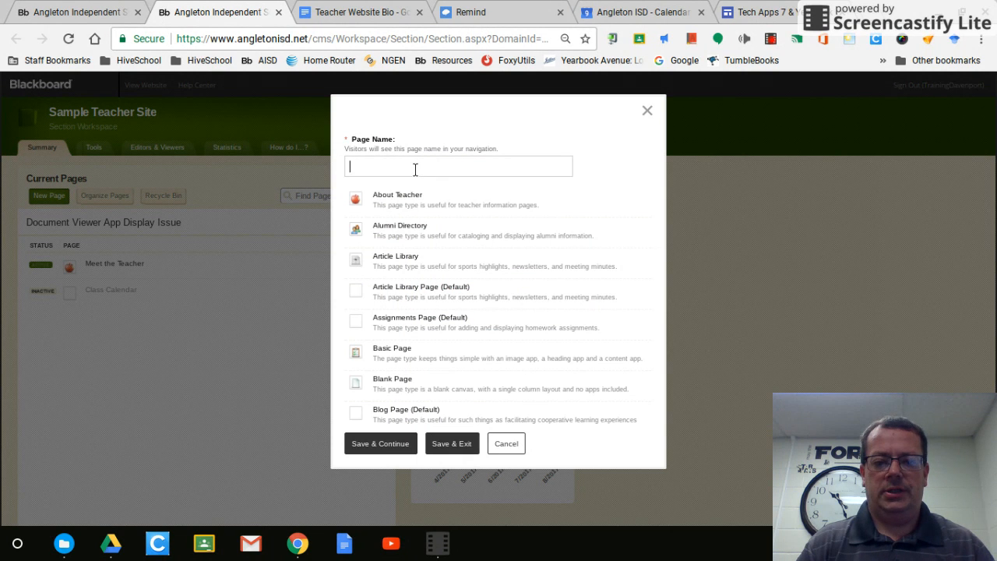
type("R")
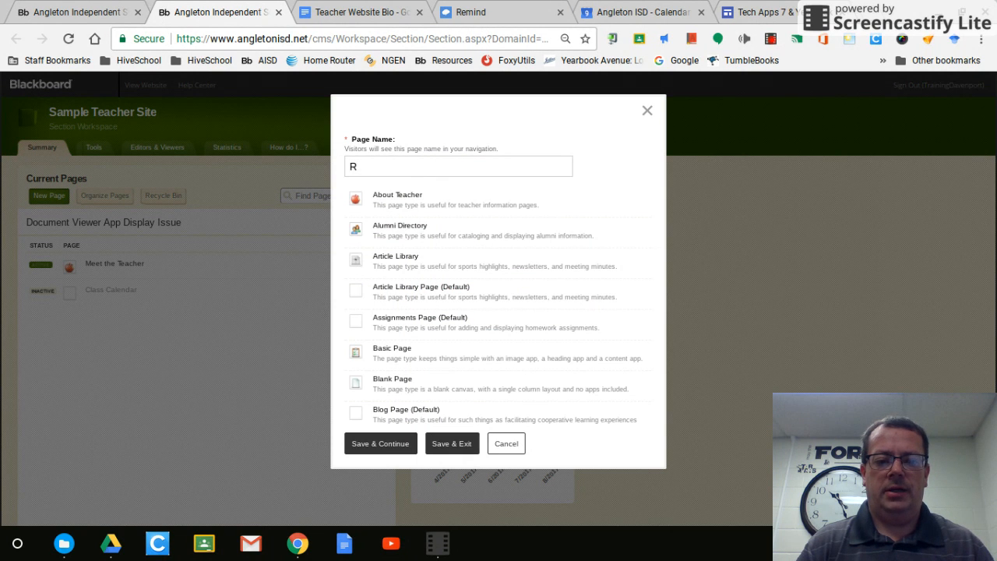
type("emind")
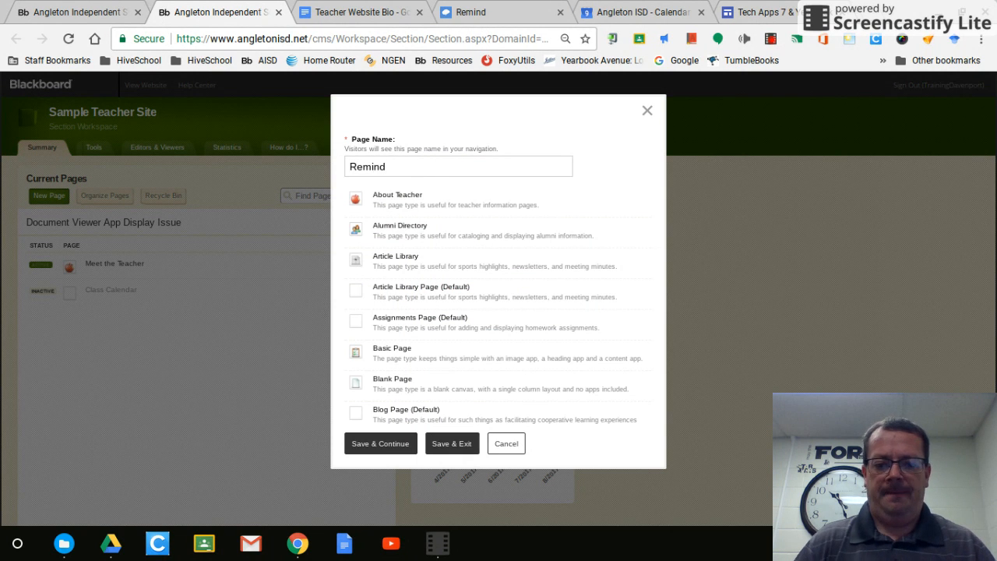
scroll(554, 269, "down", 3)
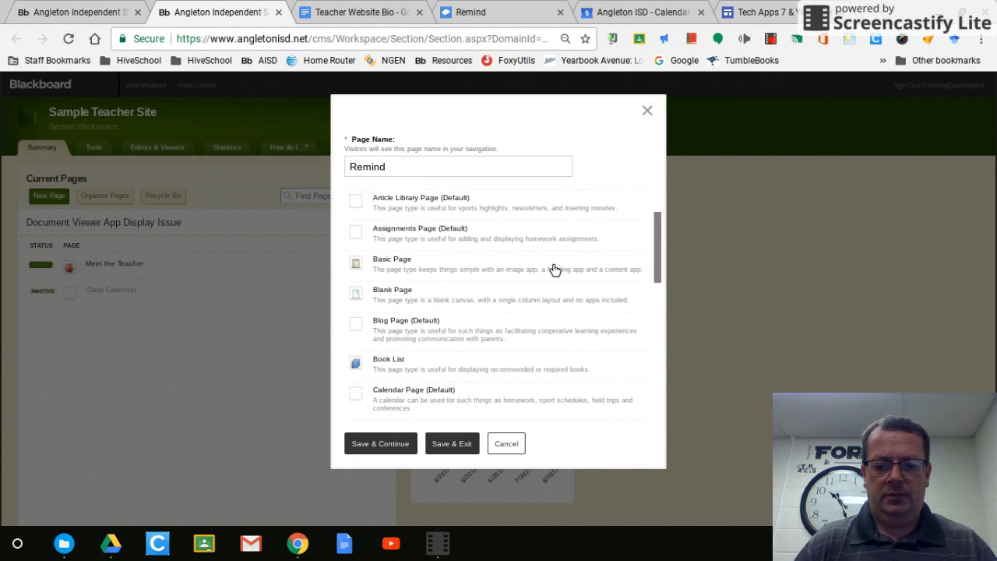
scroll(555, 269, "down", 3)
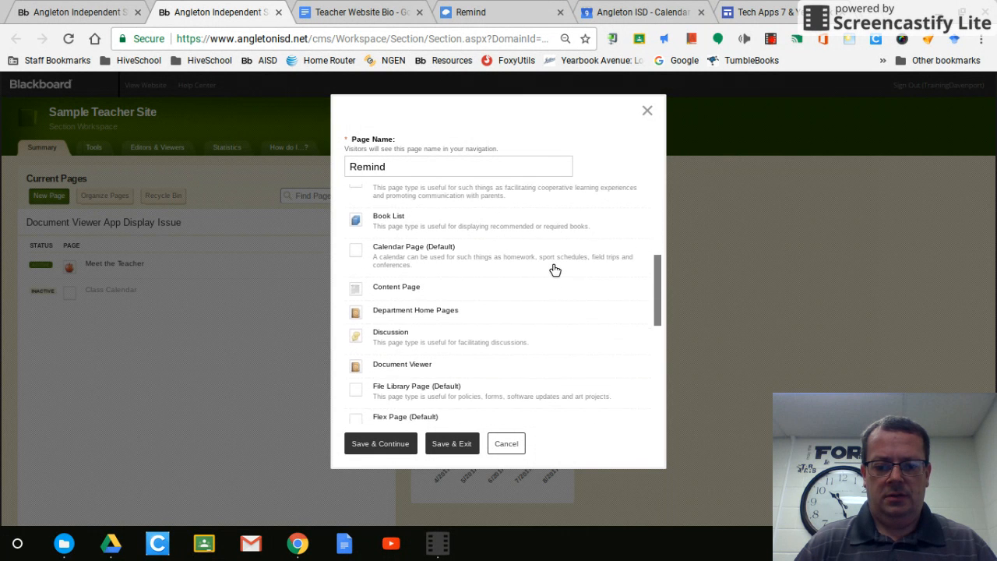
scroll(555, 270, "down", 3)
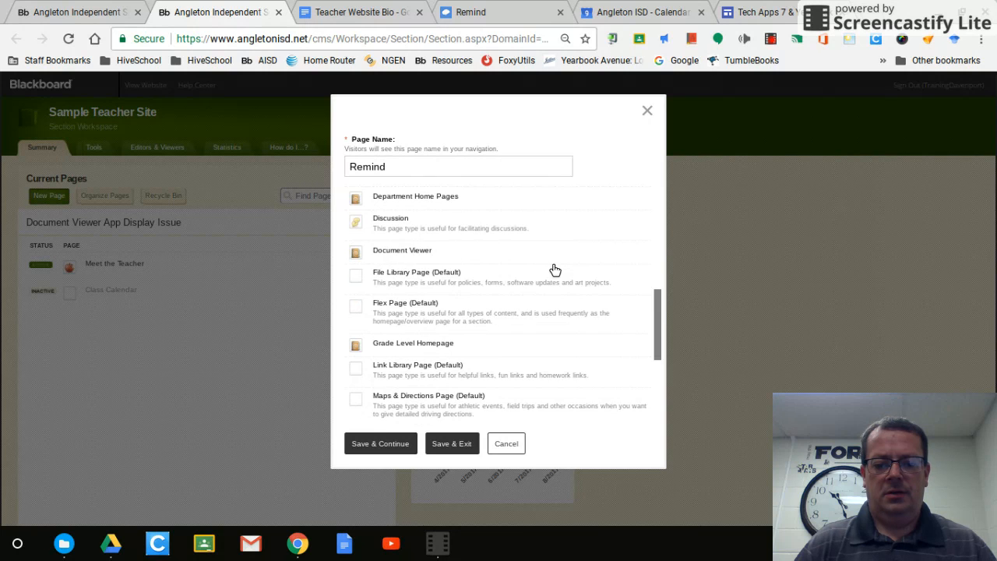
scroll(555, 269, "down", 3)
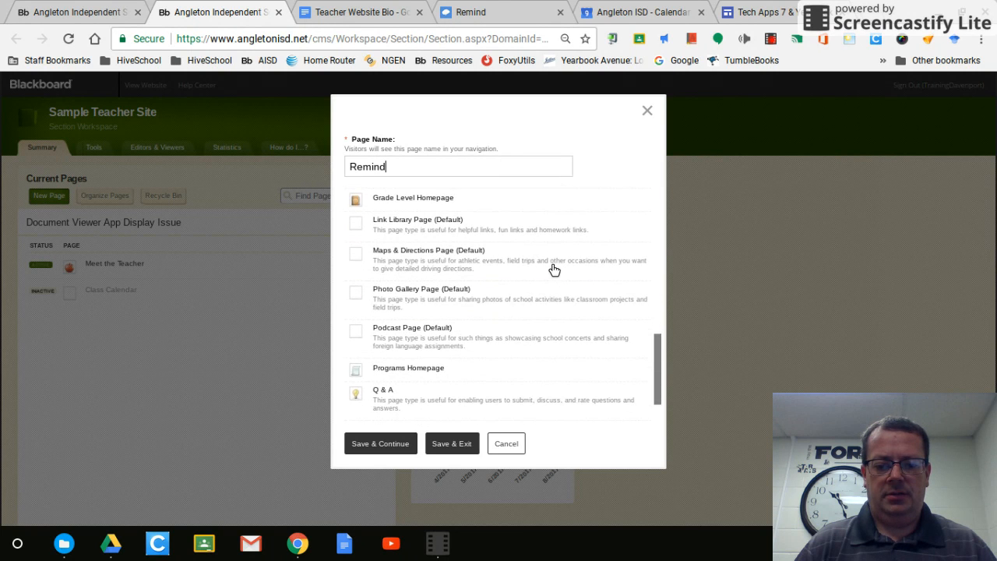
scroll(554, 270, "up", 6)
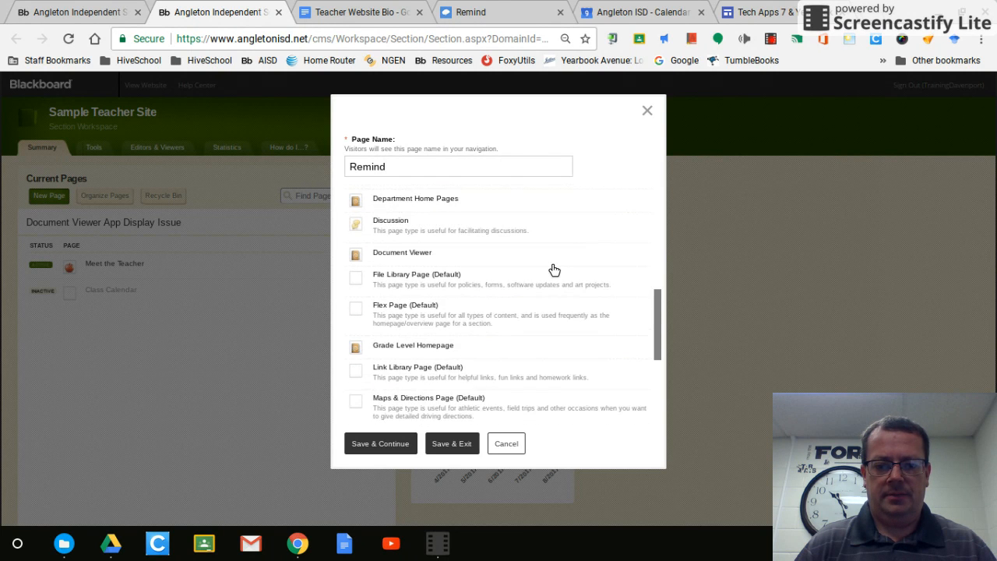
scroll(555, 269, "up", 3)
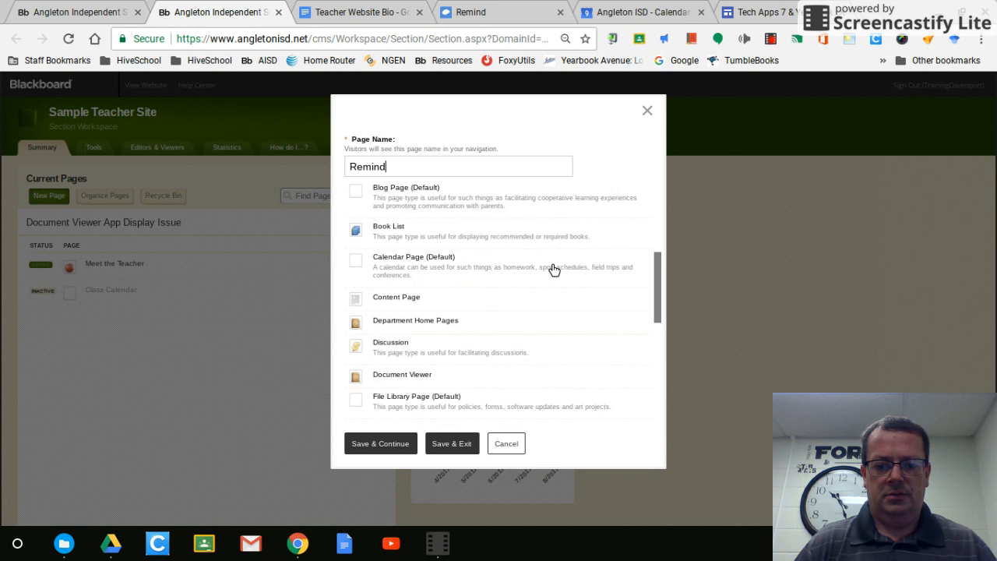
scroll(555, 270, "up", 3)
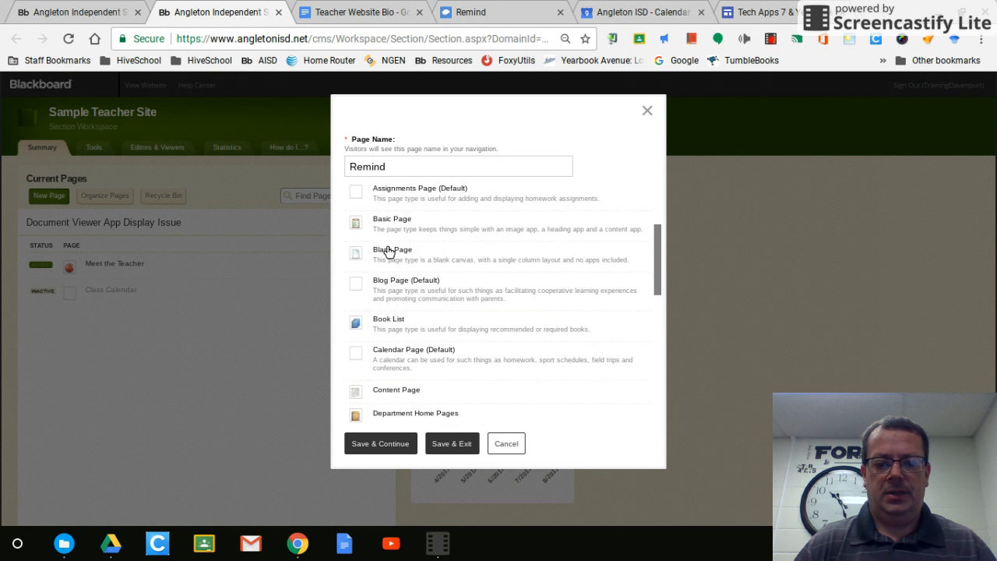
left_click(389, 253)
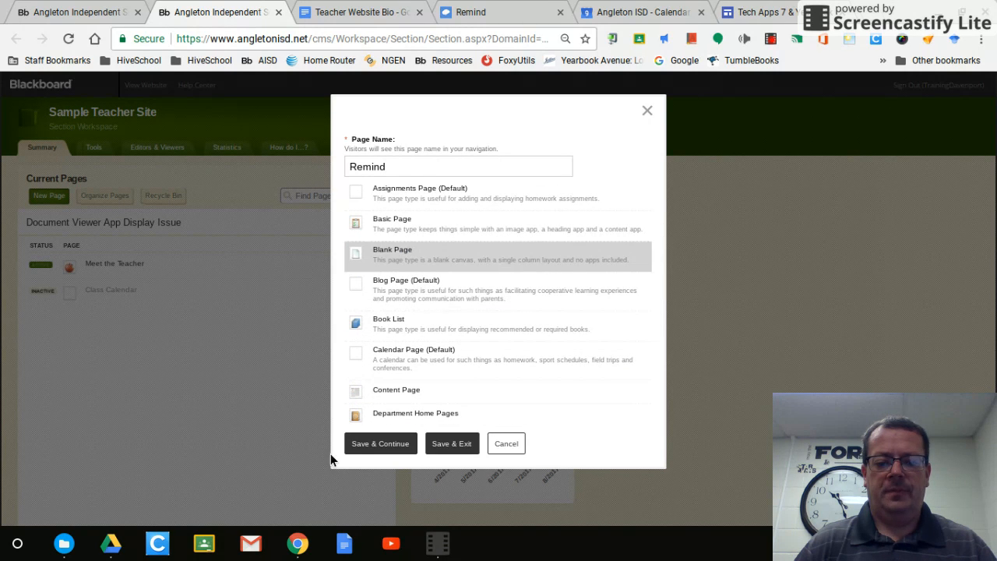
left_click(441, 448)
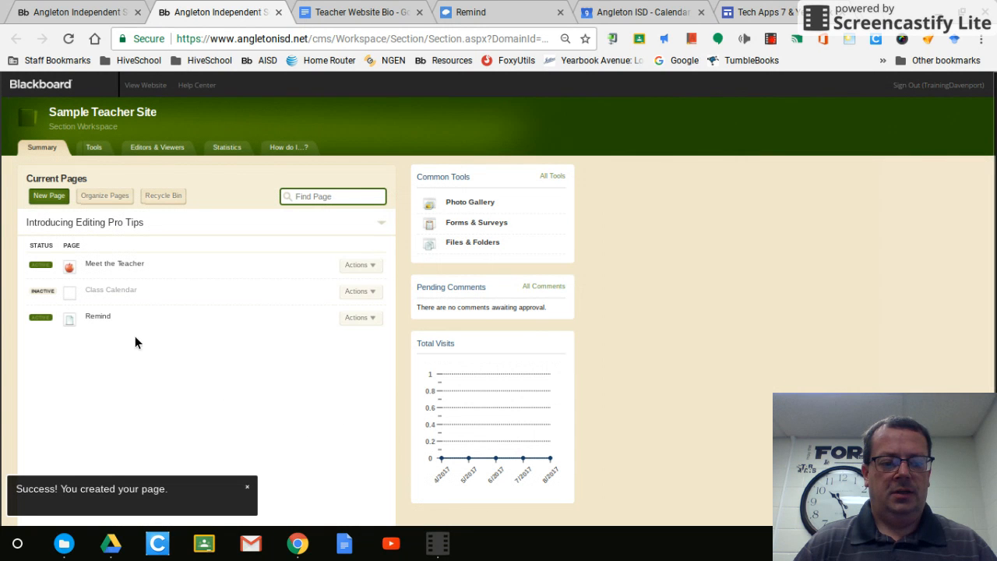
Add a new Embed Code app named Remind to the Remind page through Manage Apps & Layout
left_click(93, 318)
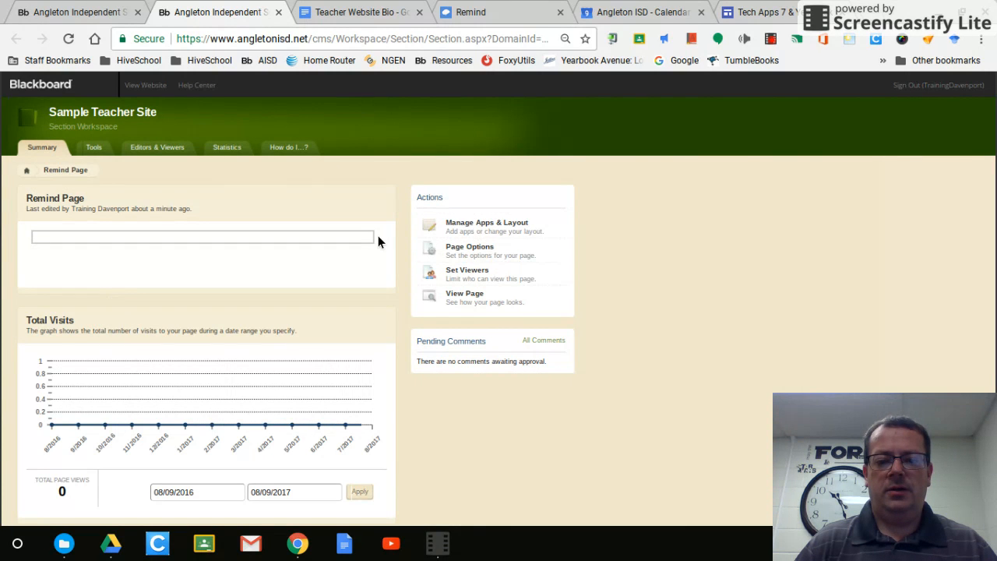
left_click(484, 228)
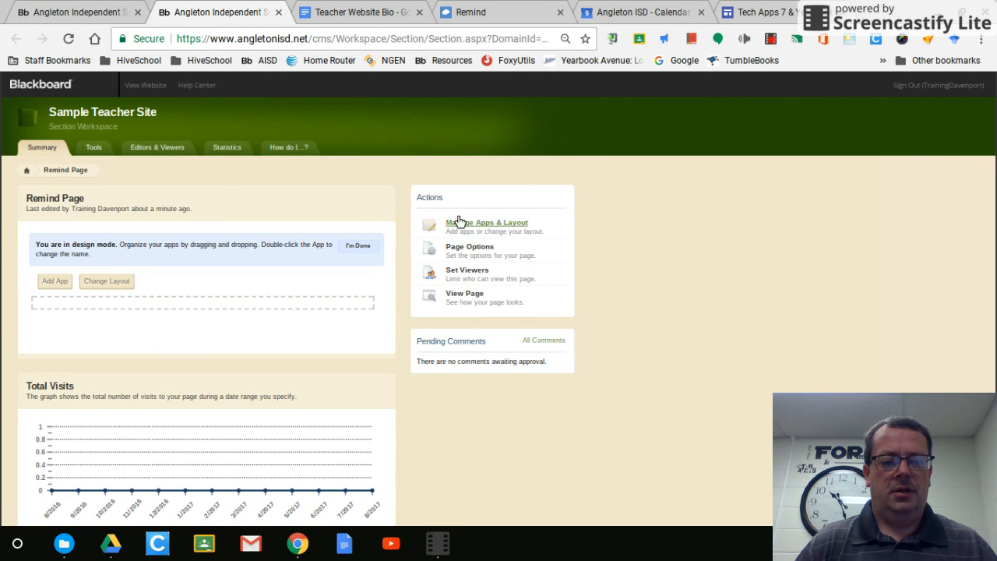
left_click(44, 284)
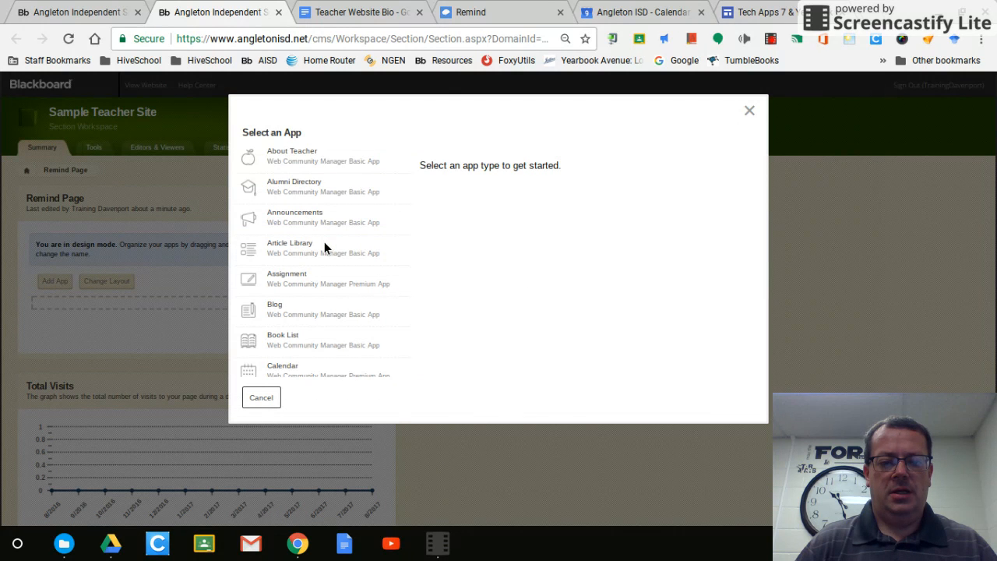
scroll(325, 245, "down", 2)
scroll(325, 247, "down", 5)
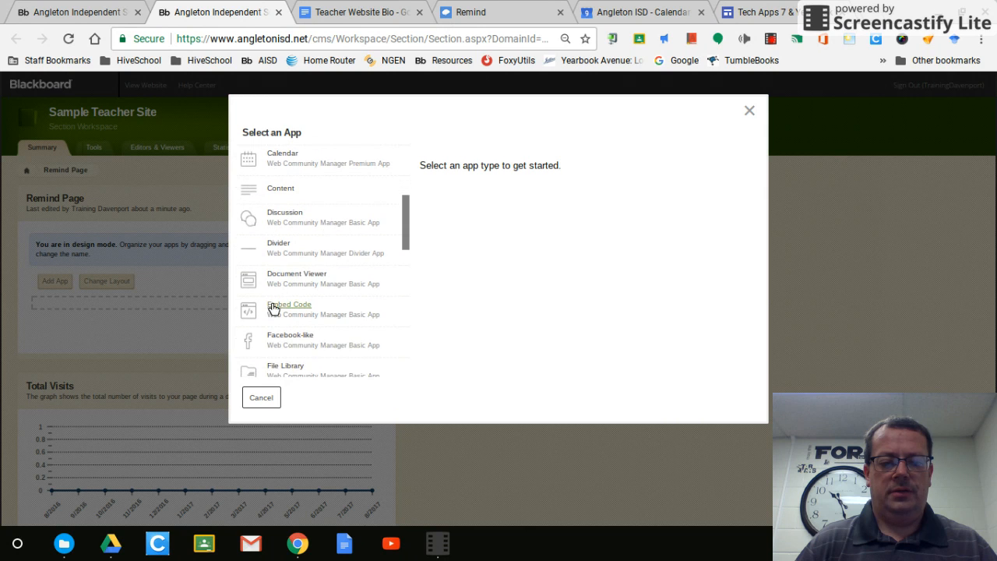
left_click(278, 307)
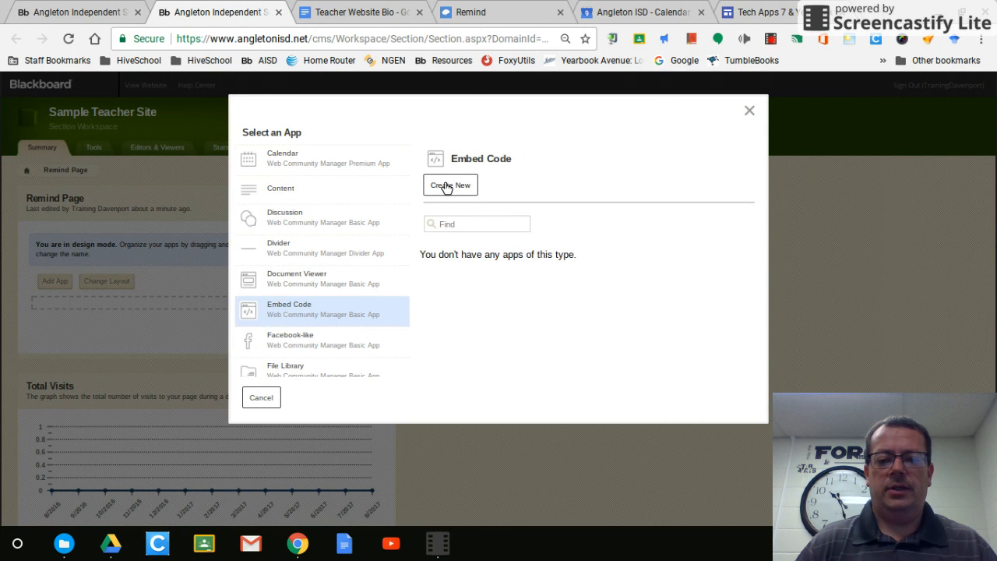
left_click(451, 187)
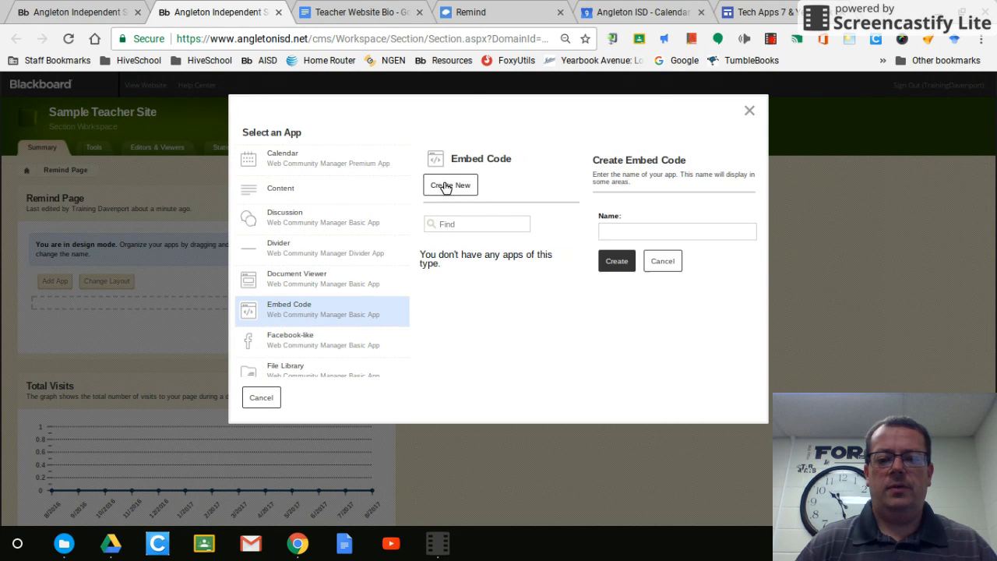
left_click(635, 233)
type("Re")
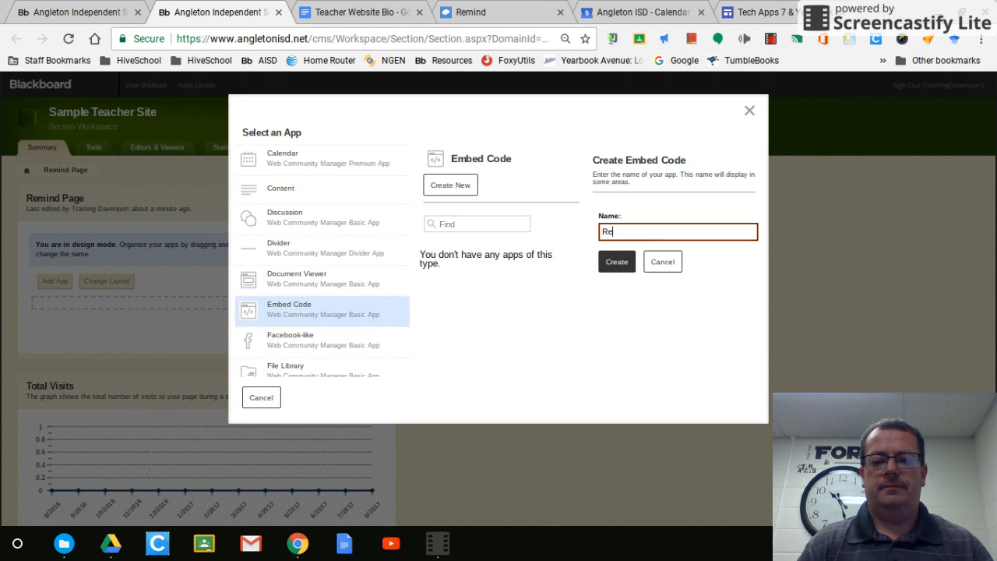
type("mind")
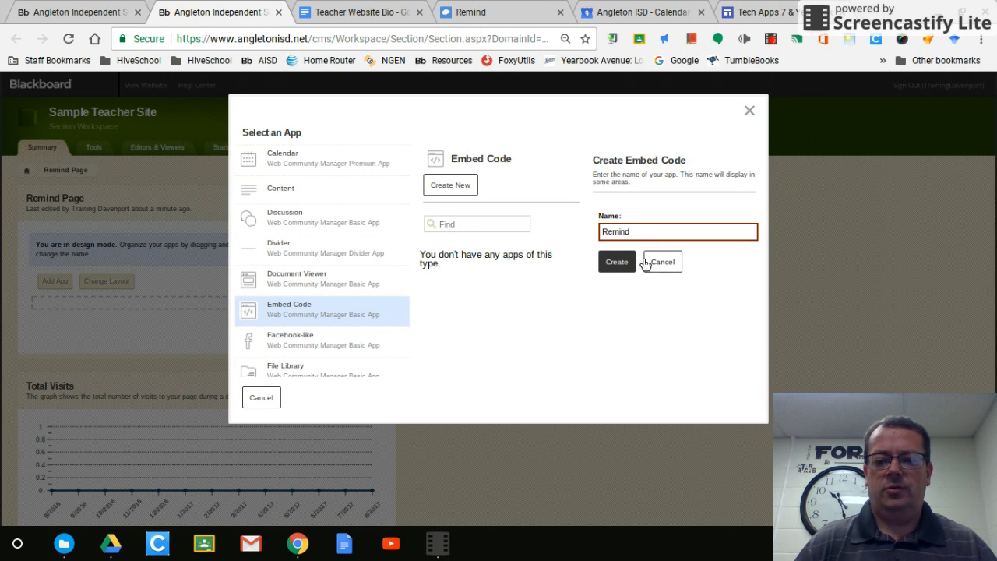
left_click(606, 262)
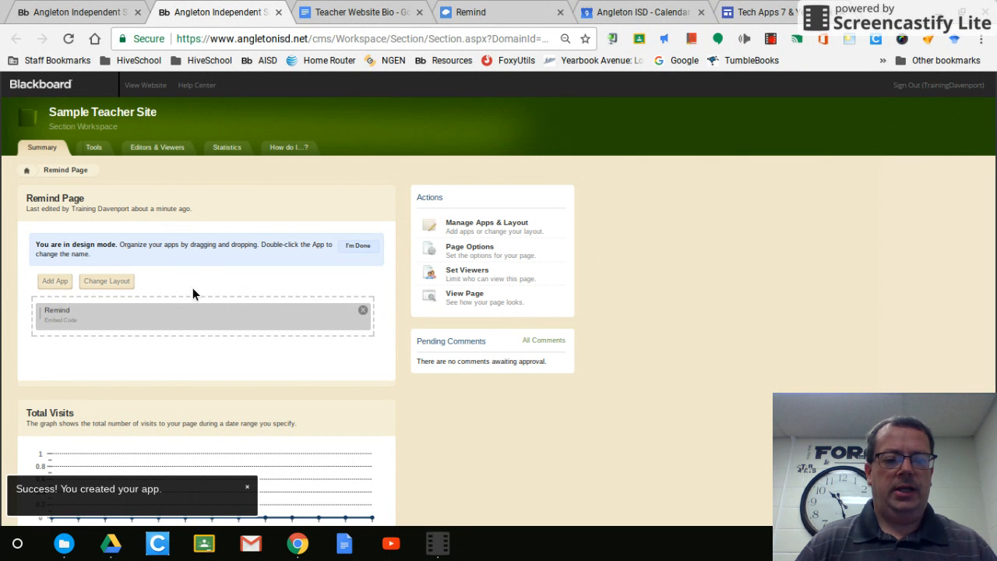
Leave design mode by returning to the section's page list, then reopen the Remind page and its Remind embed code app for editing
left_click(27, 172)
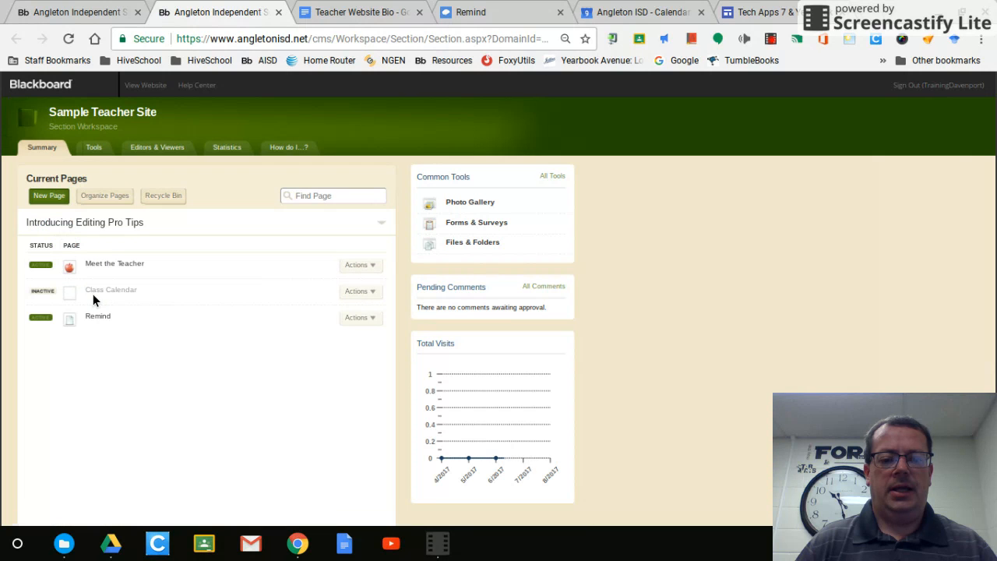
left_click(89, 316)
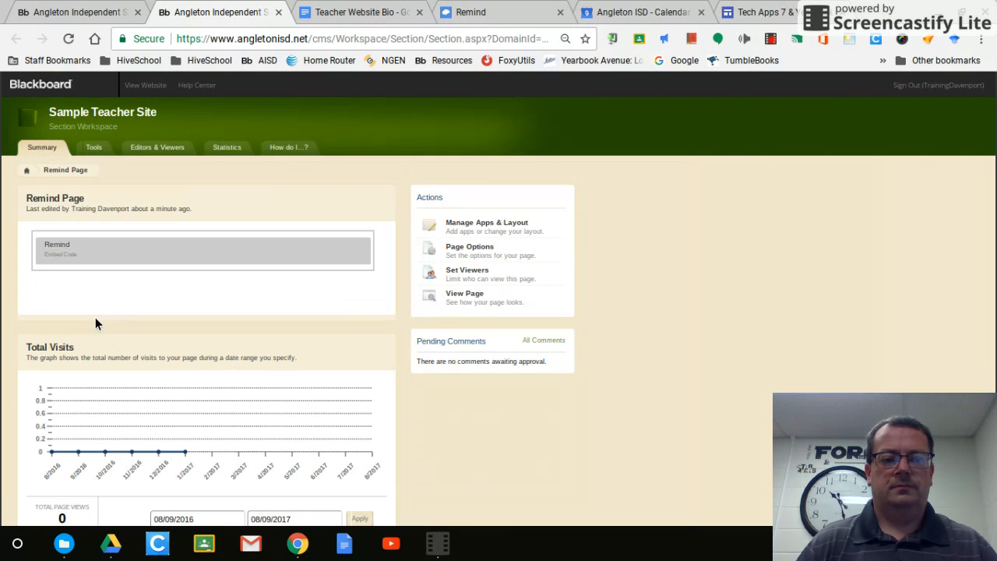
left_click(169, 250)
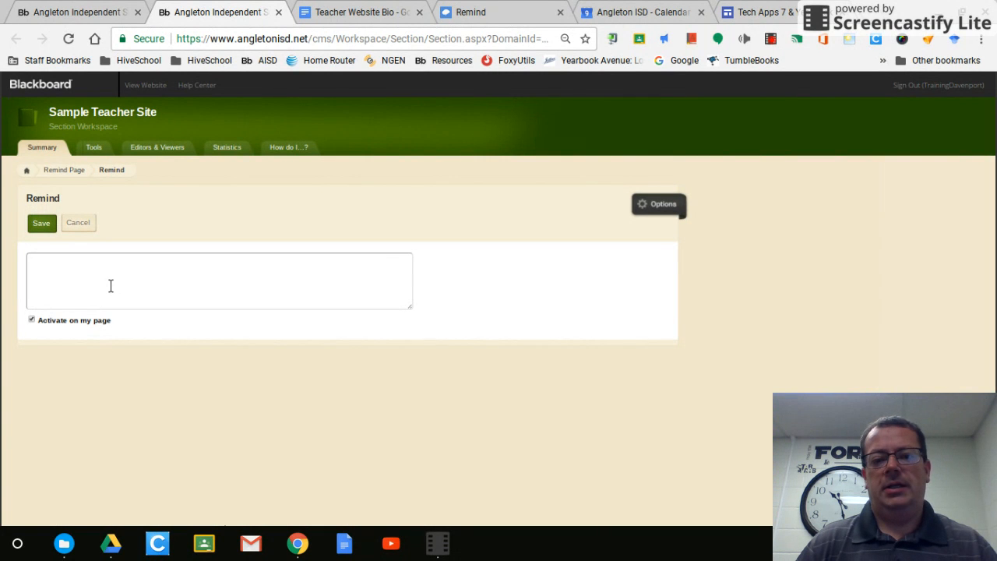
Switch to the Remind website and open the Class widgets settings of the account
left_click(506, 14)
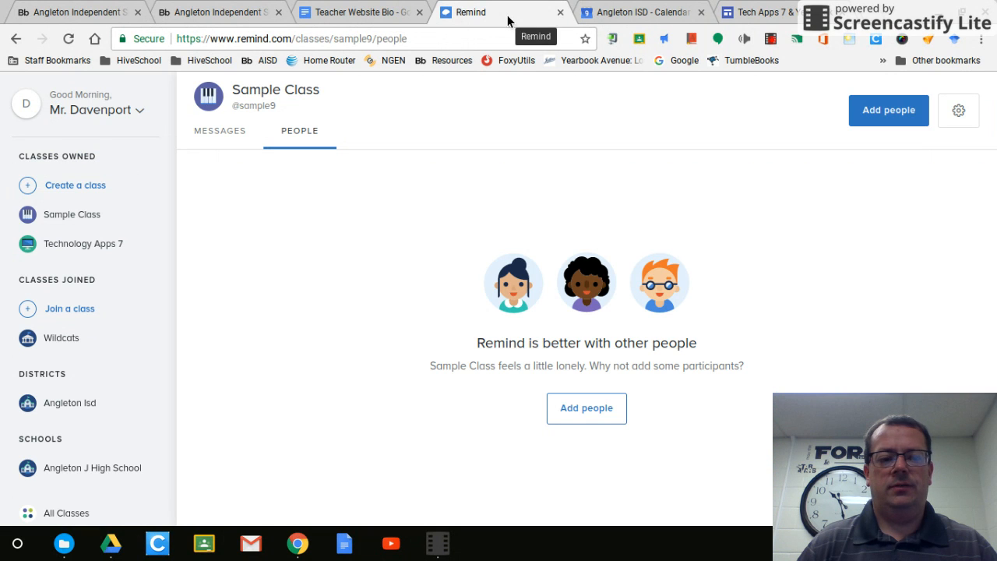
left_click(141, 114)
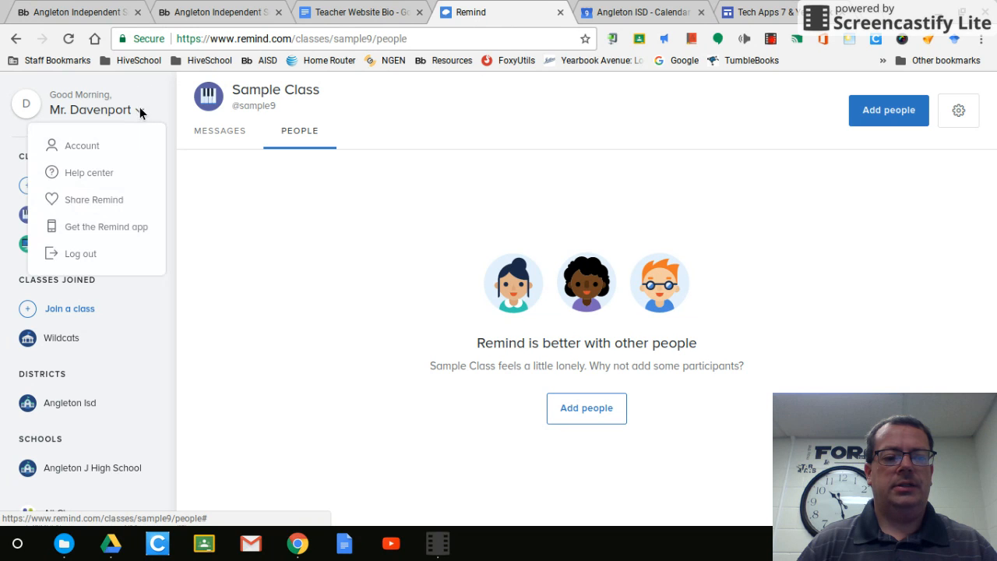
left_click(85, 149)
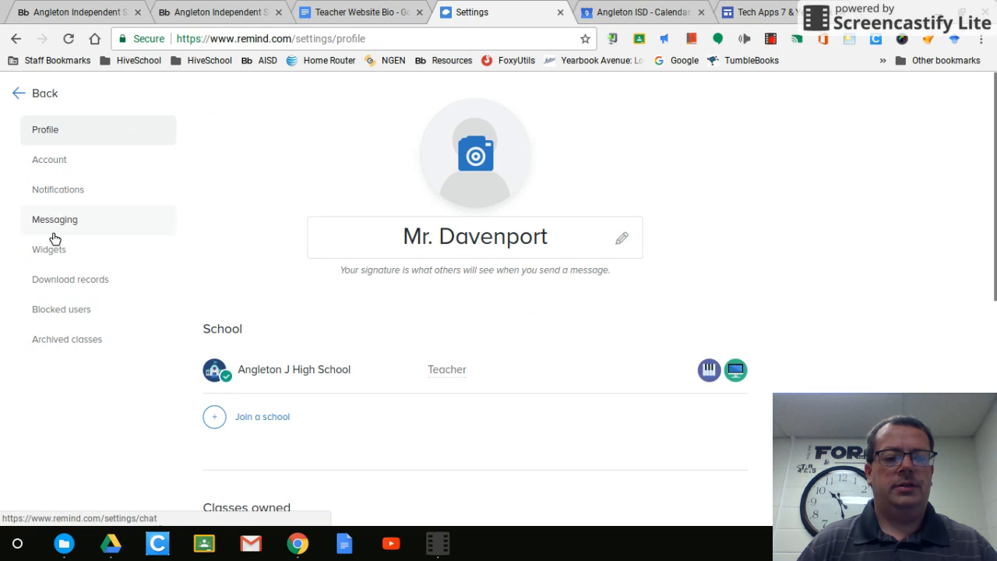
left_click(49, 251)
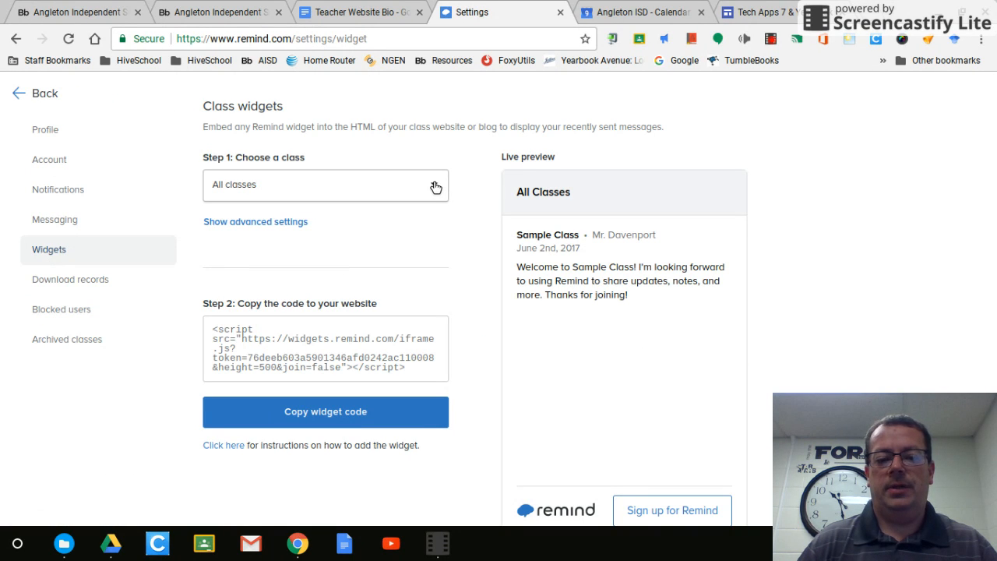
Choose Sample Class for the widget and copy its widget code to the clipboard
left_click(436, 187)
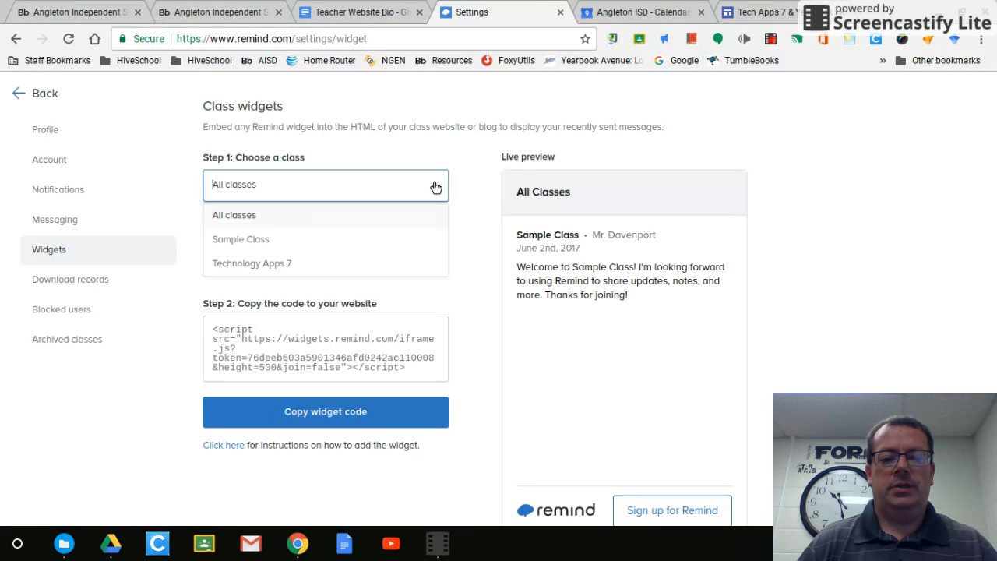
left_click(248, 240)
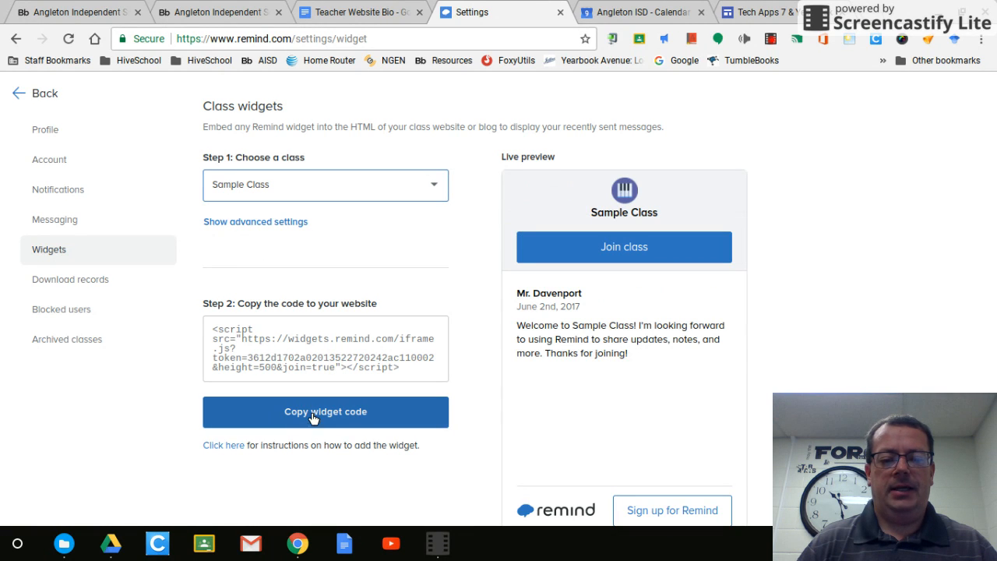
left_click(313, 425)
left_click_drag(213, 328, 420, 383)
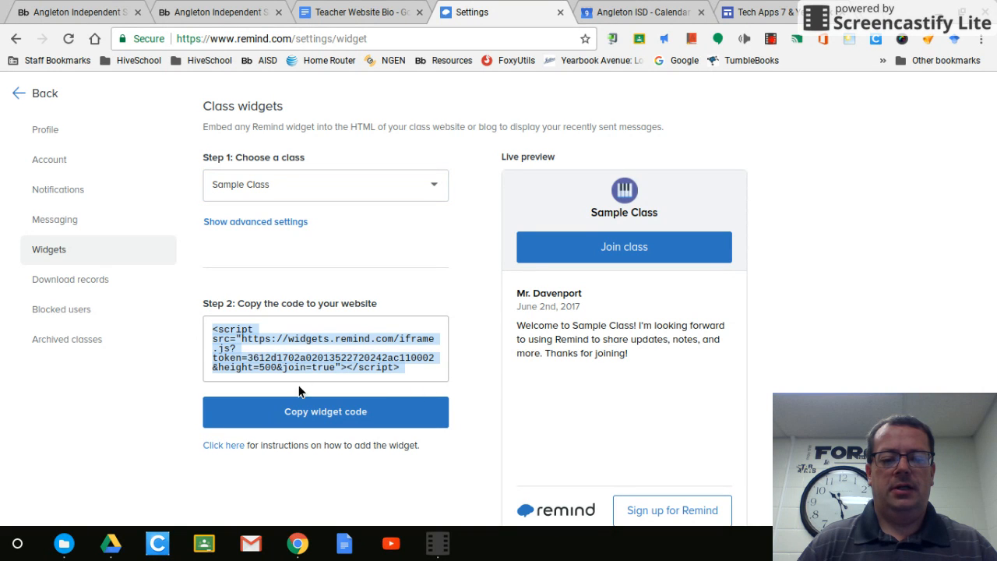
left_click(303, 415)
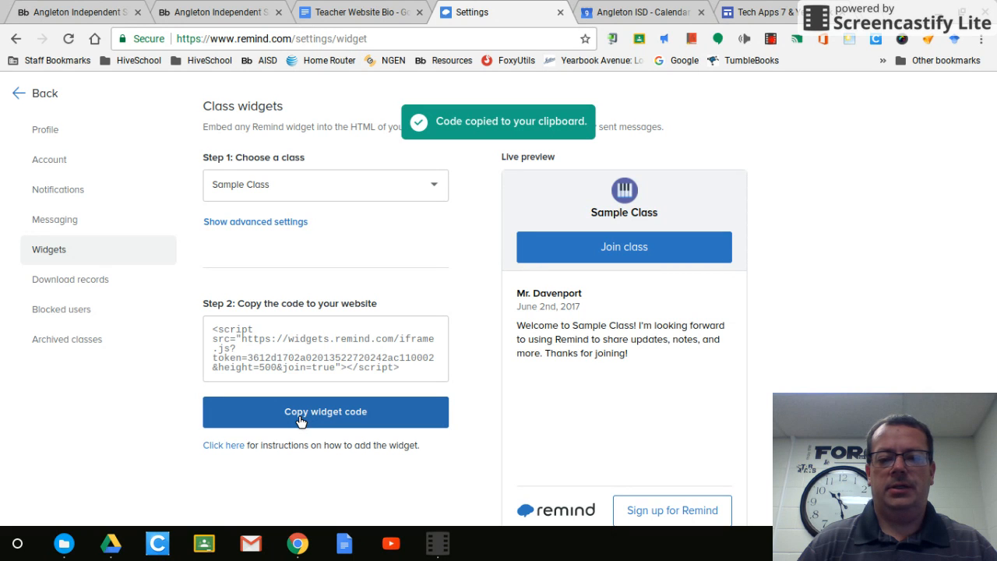
Return to the Remind embed code app in the section workspace, paste the copied widget code into it and save
left_click(226, 14)
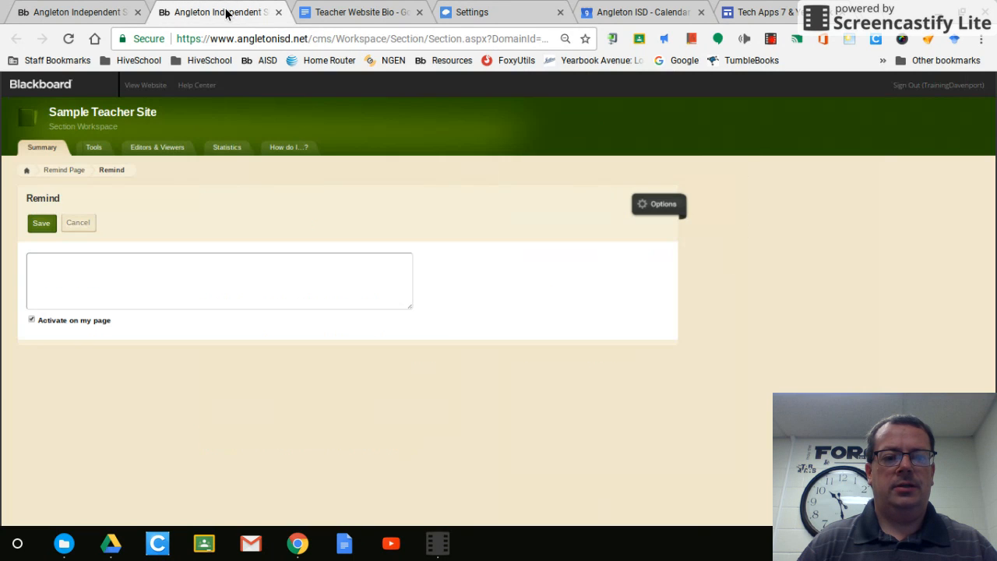
right_click(33, 263)
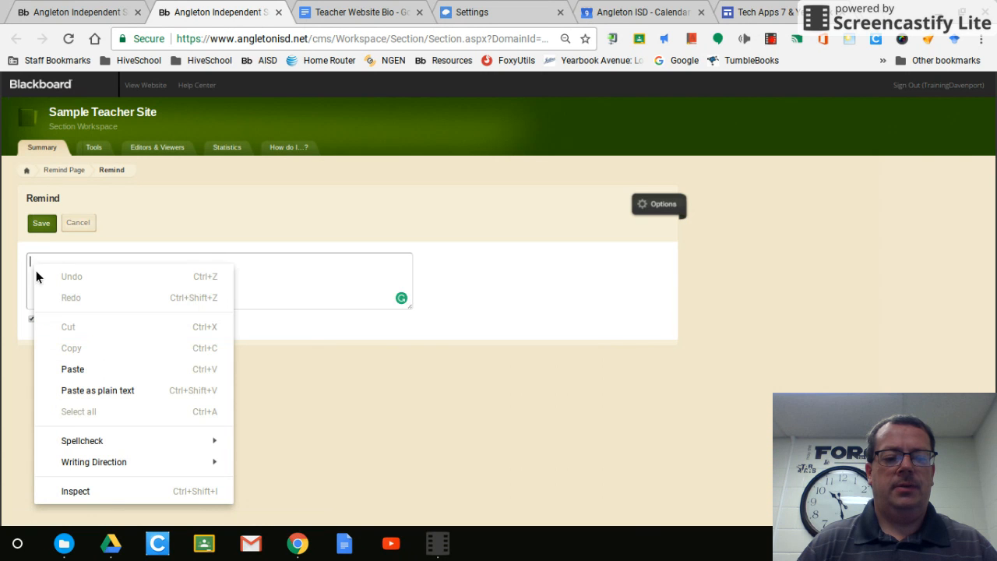
left_click(68, 367)
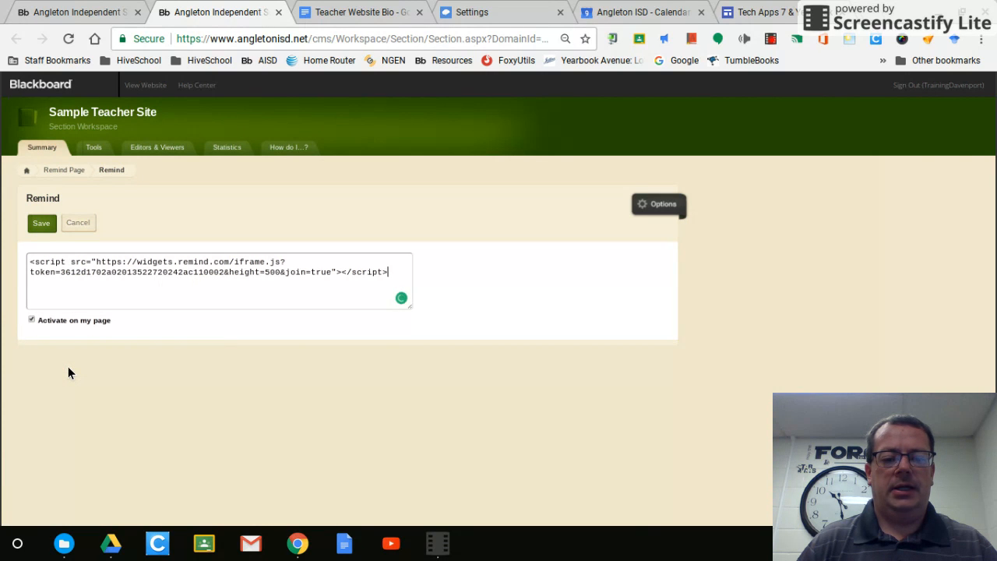
left_click(41, 226)
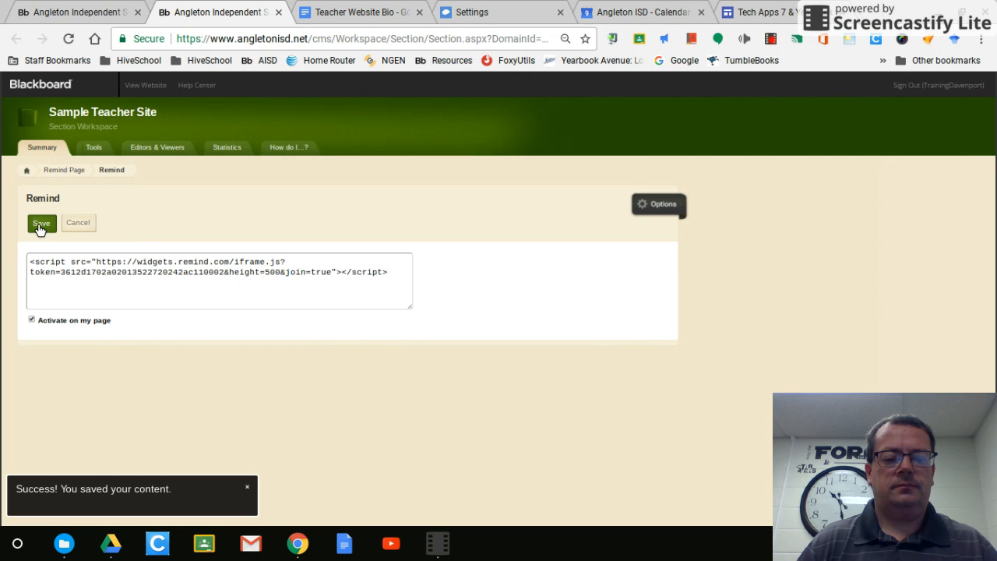
View the published Remind page on the website to check the embedded widget, closing the preview window when done
left_click(135, 91)
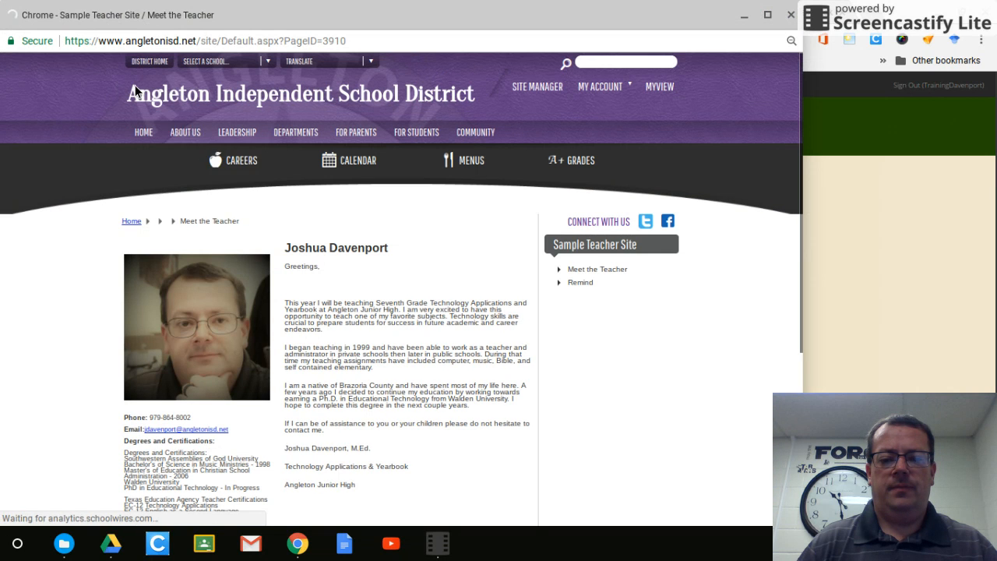
left_click(581, 283)
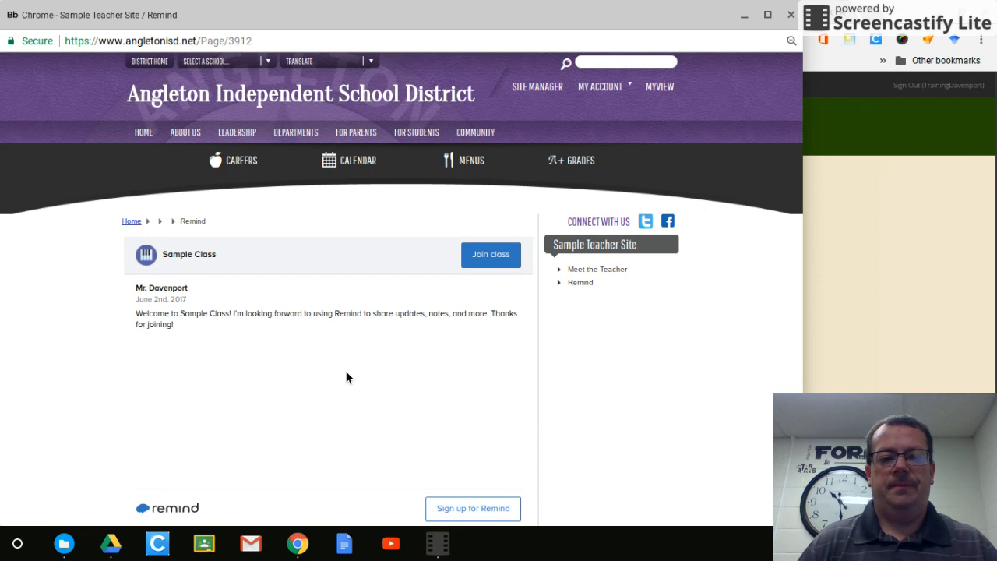
left_click(791, 15)
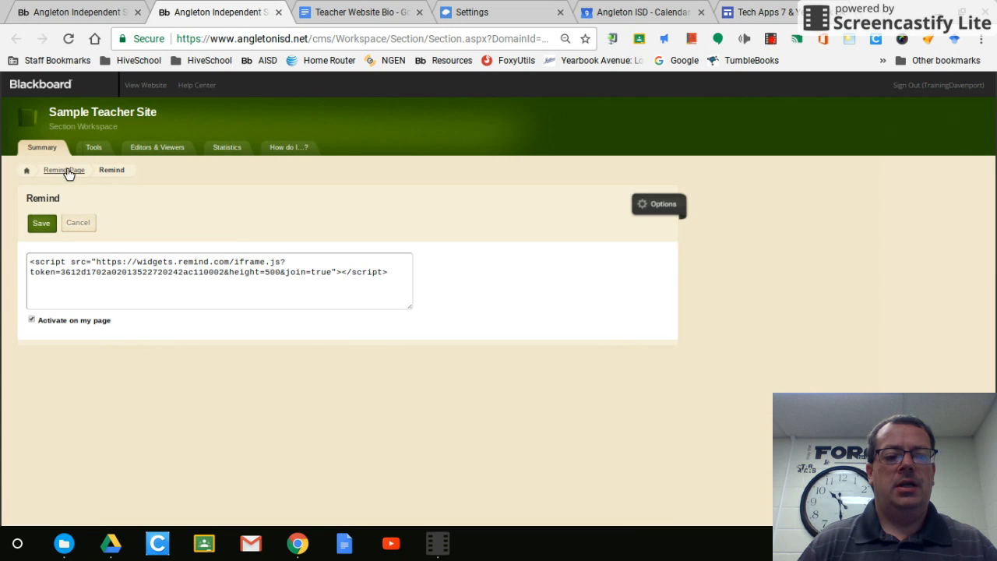
Go back to the section's page list and create a new Blank Page named Class Calendar, saving and exiting
left_click(28, 172)
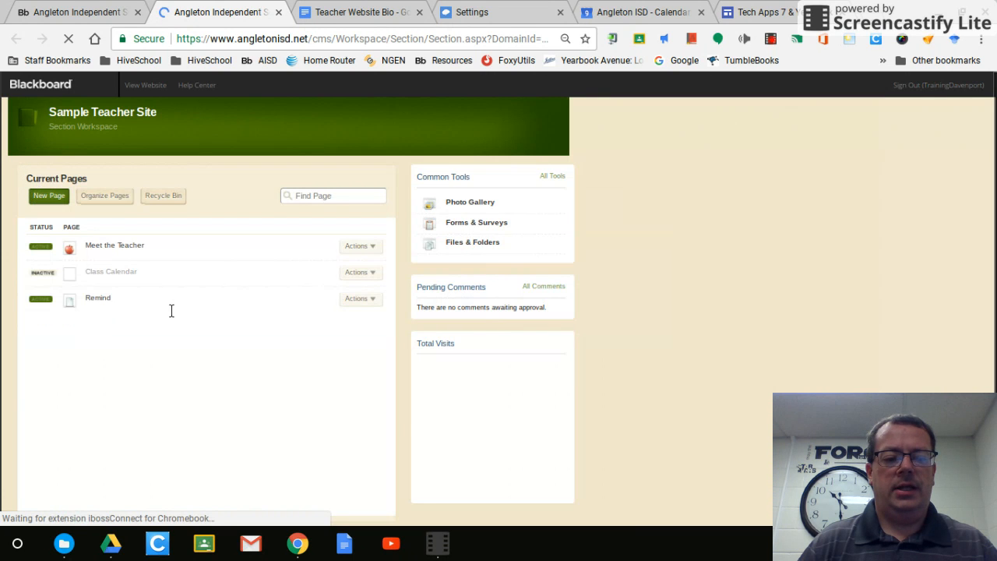
left_click(45, 198)
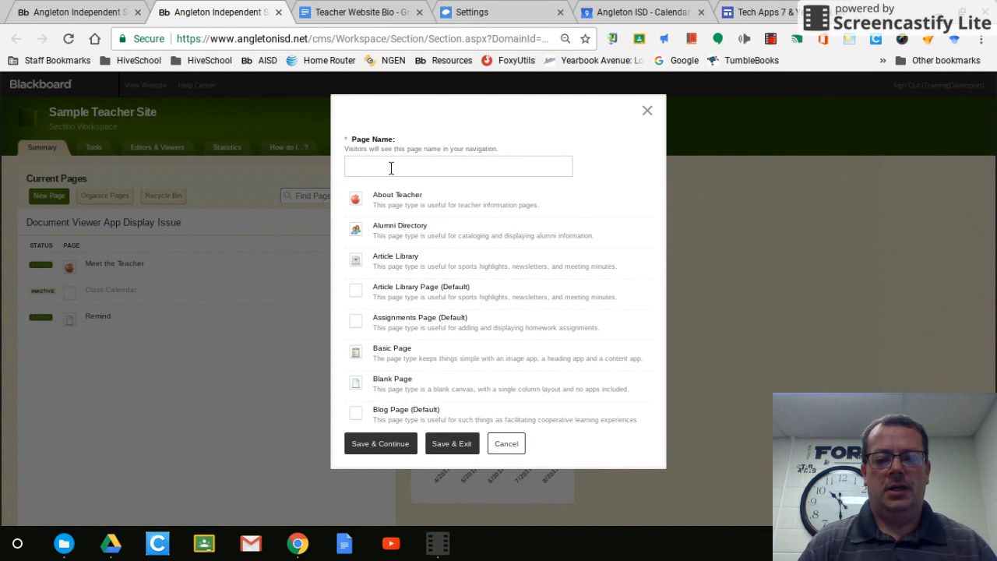
type("C")
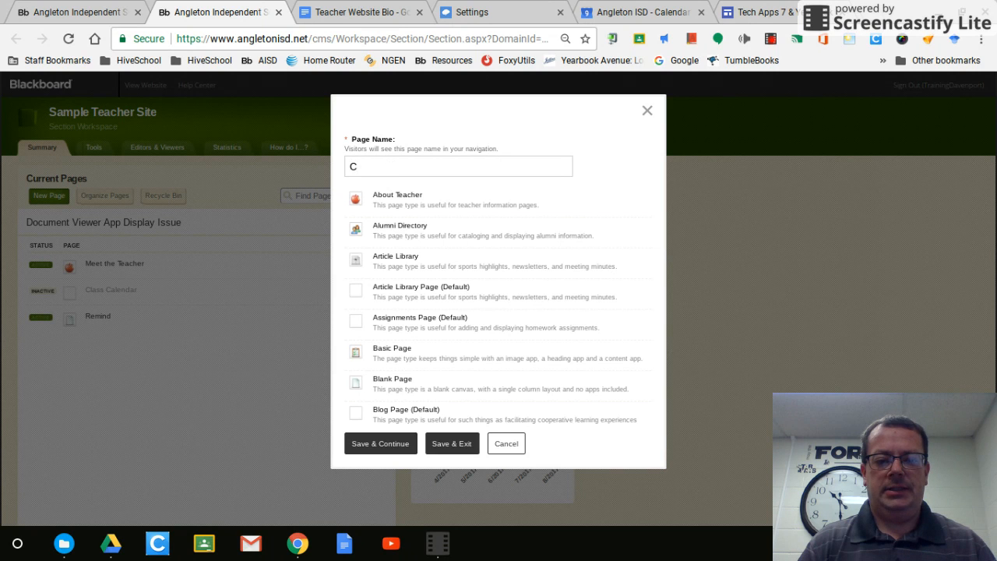
type("lass C")
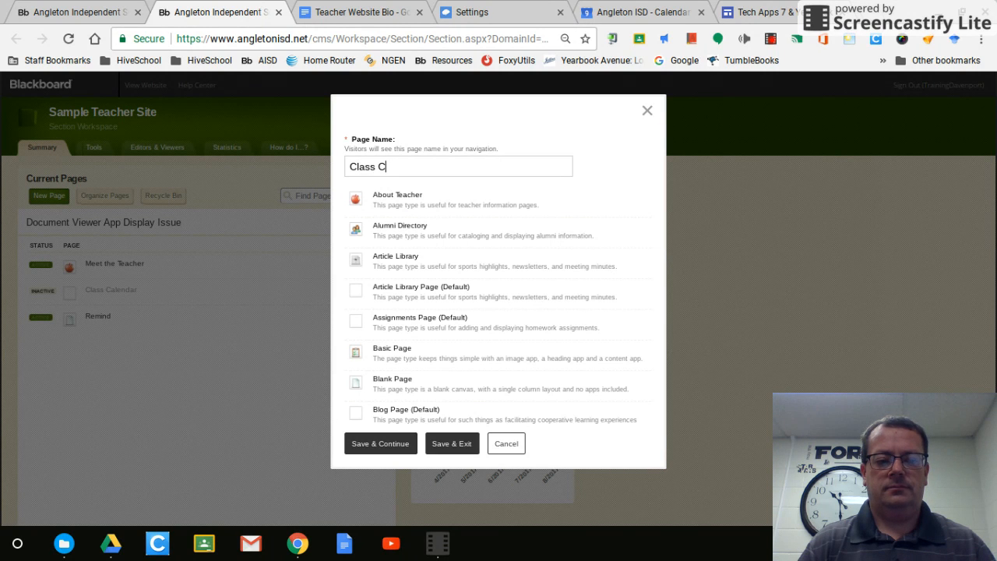
type("alendar")
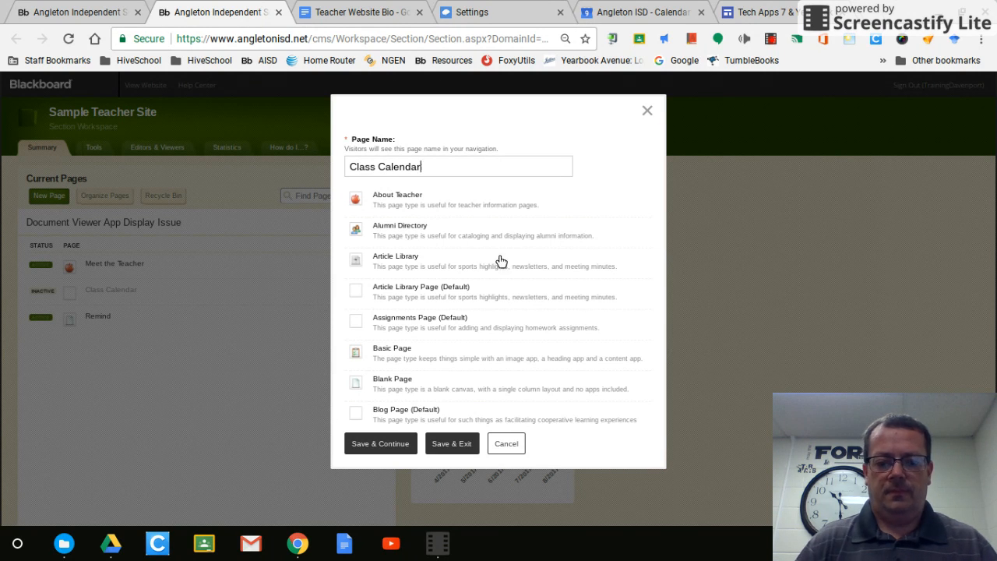
scroll(423, 327, "down", 1)
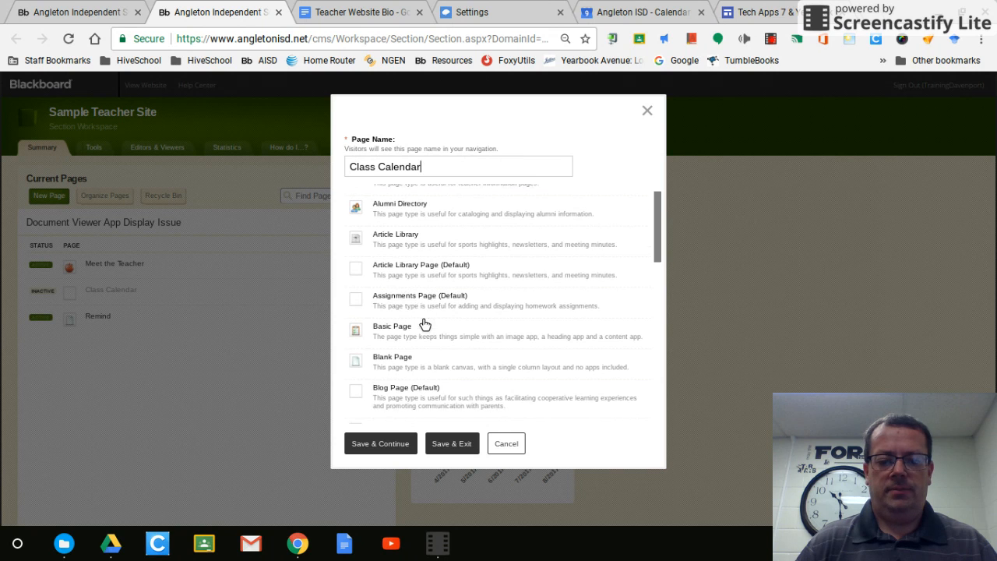
left_click(394, 368)
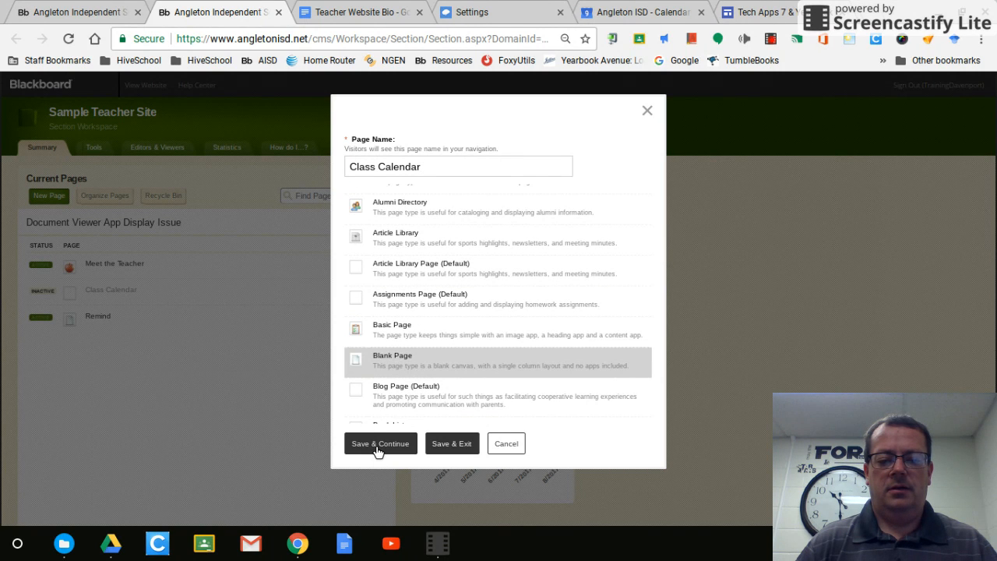
left_click(443, 451)
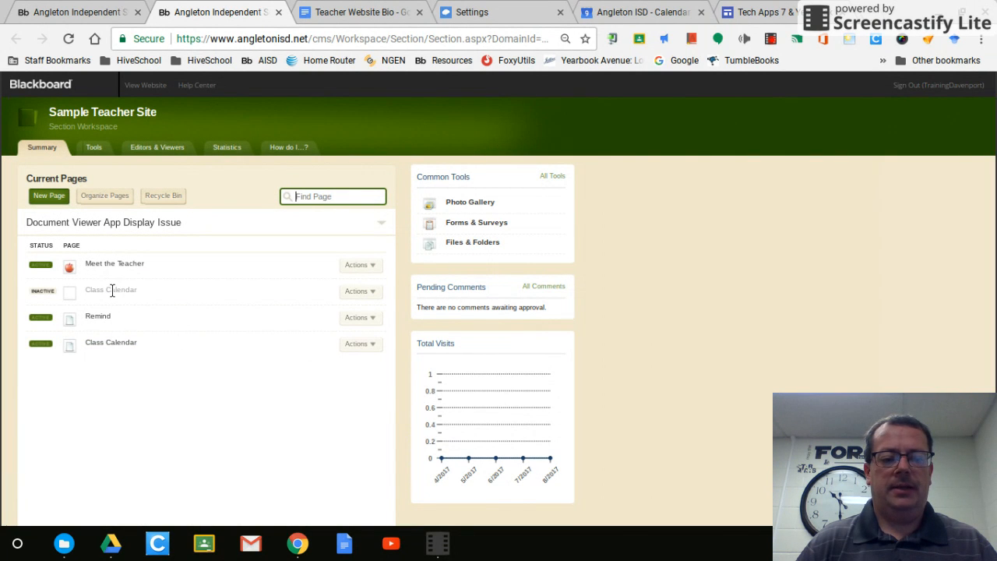
Delete the old inactive Class Calendar page by moving it to the recycle bin
left_click(357, 290)
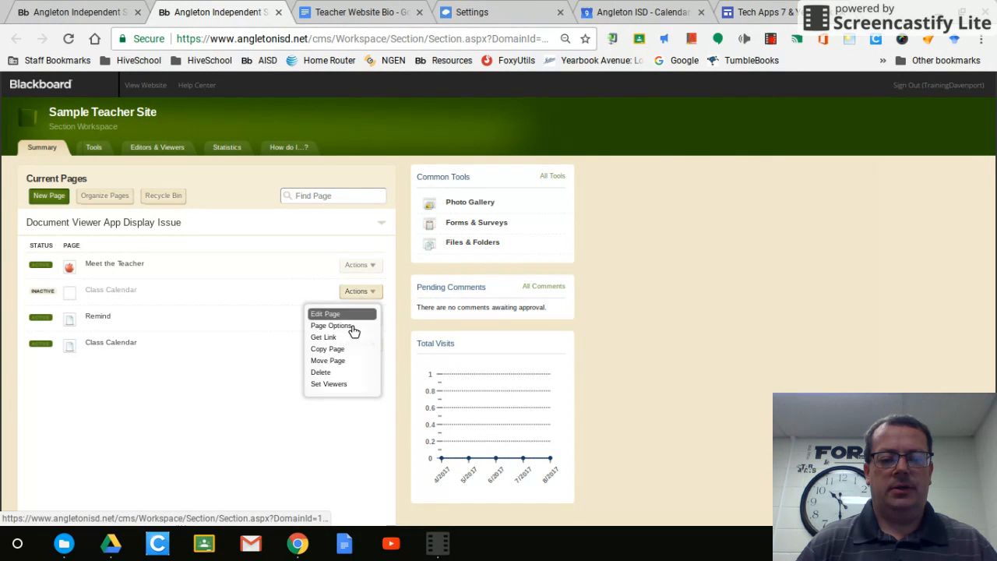
left_click(324, 373)
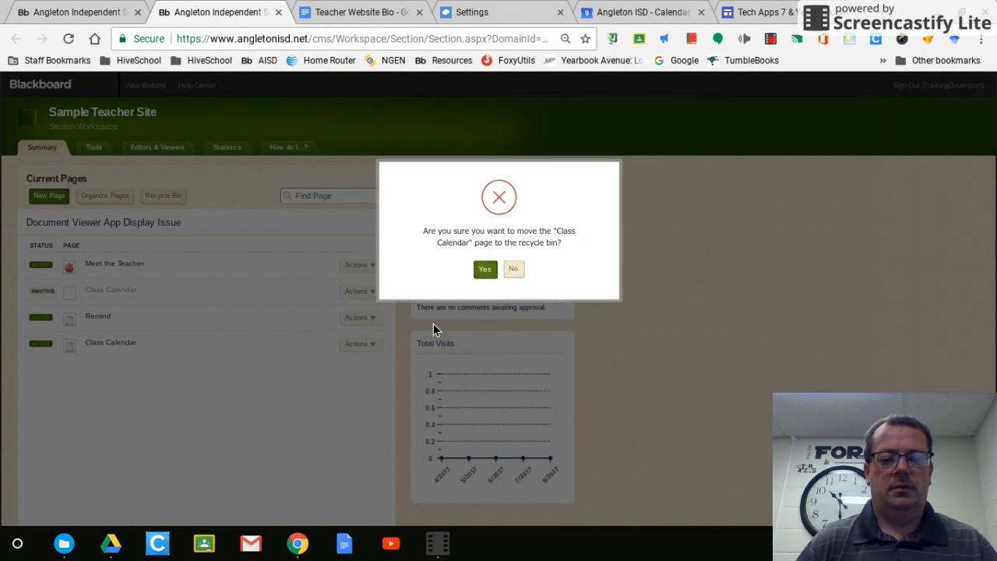
left_click(486, 271)
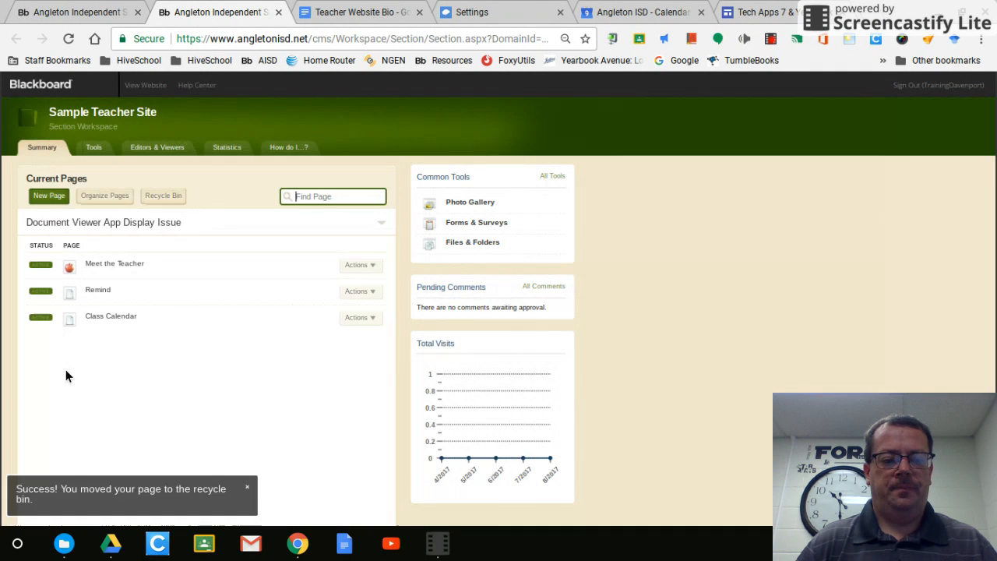
Open the Class Calendar page and add a new Embed Code app named Google Classroom Calendar through Manage Apps & Layout
left_click(117, 315)
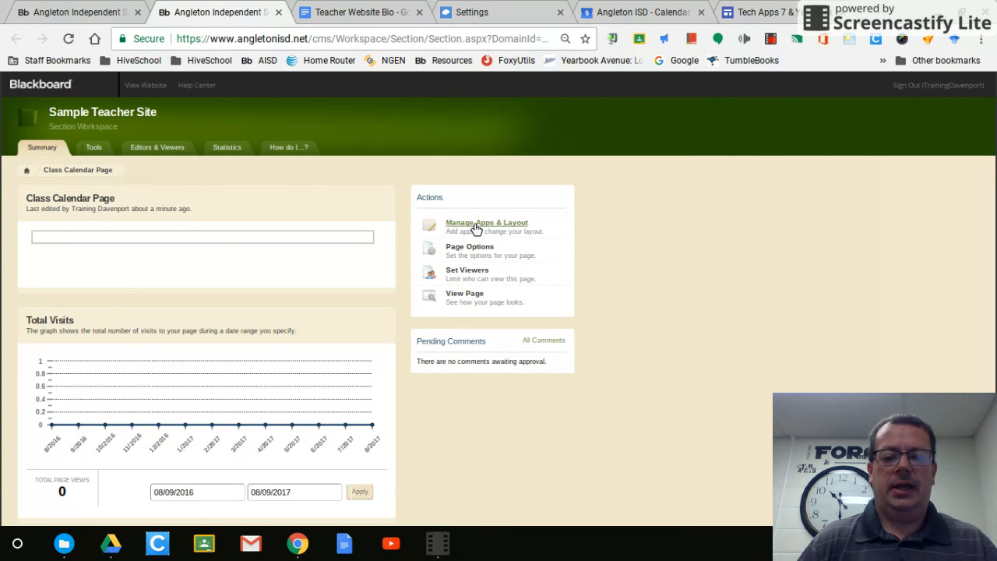
left_click(472, 224)
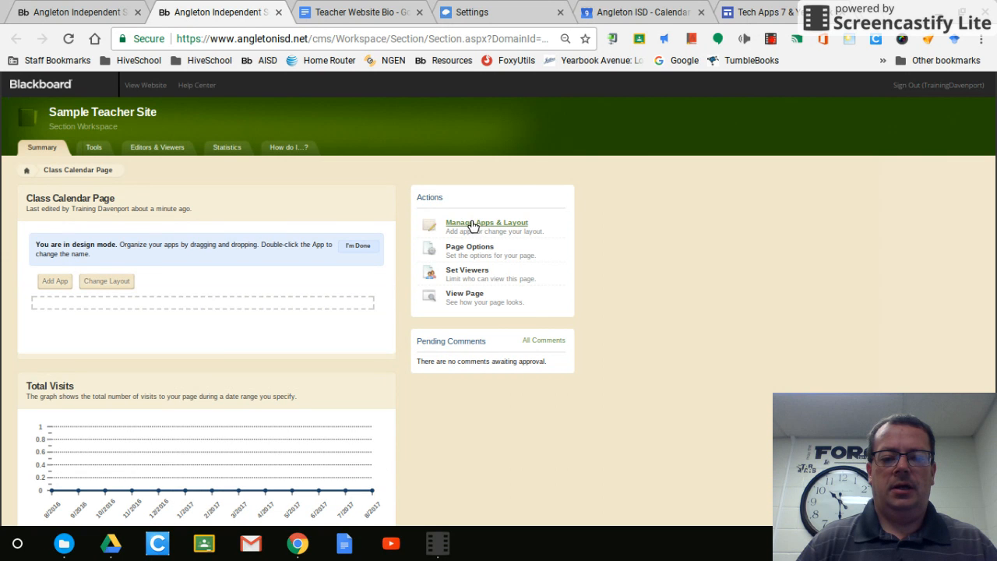
left_click(63, 281)
scroll(331, 252, "down", 2)
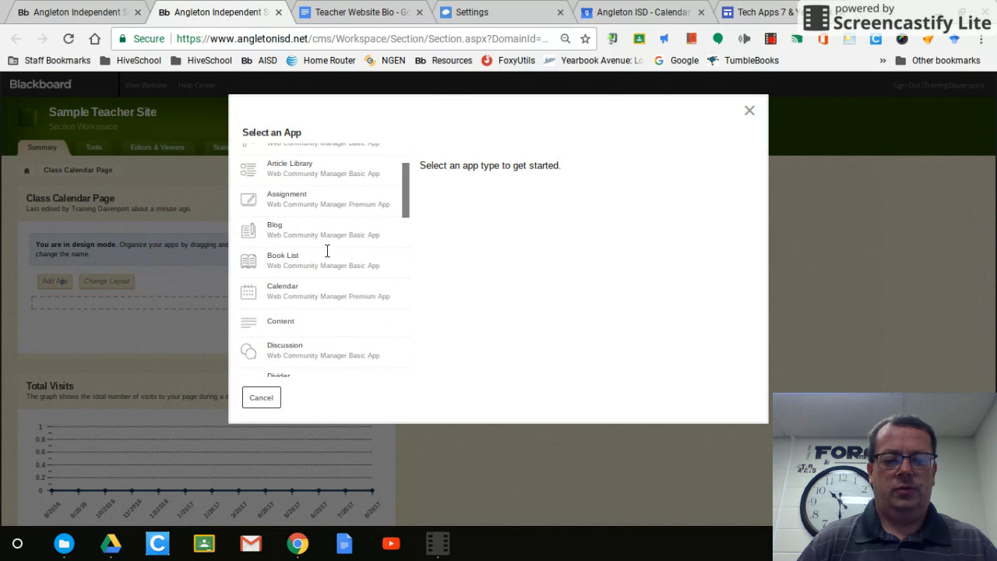
scroll(328, 251, "down", 5)
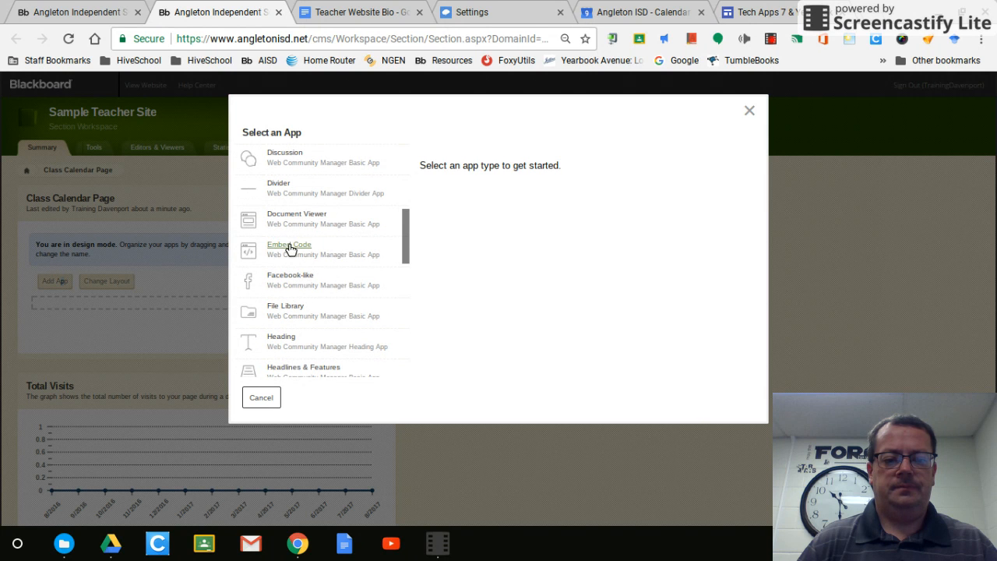
left_click(287, 248)
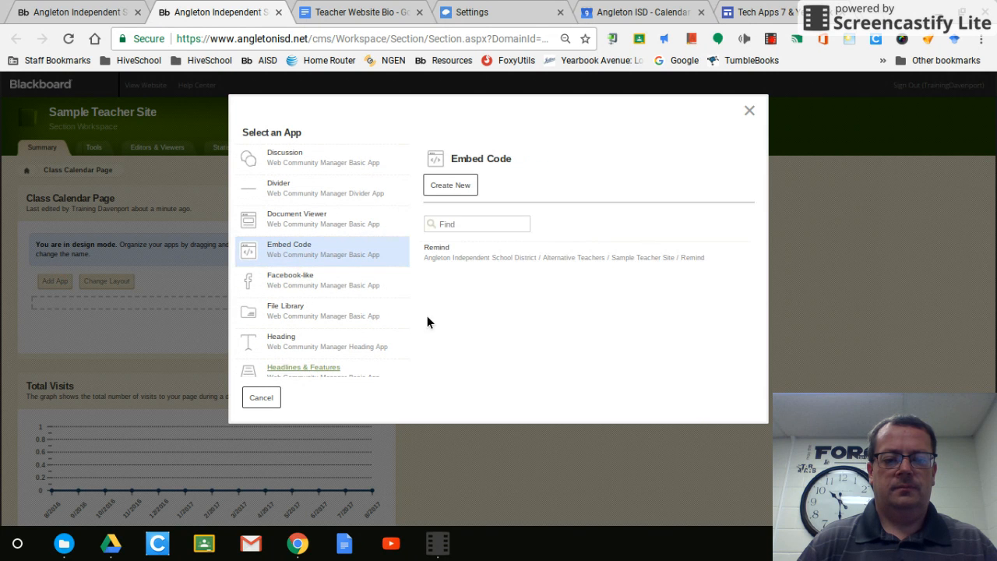
left_click(455, 189)
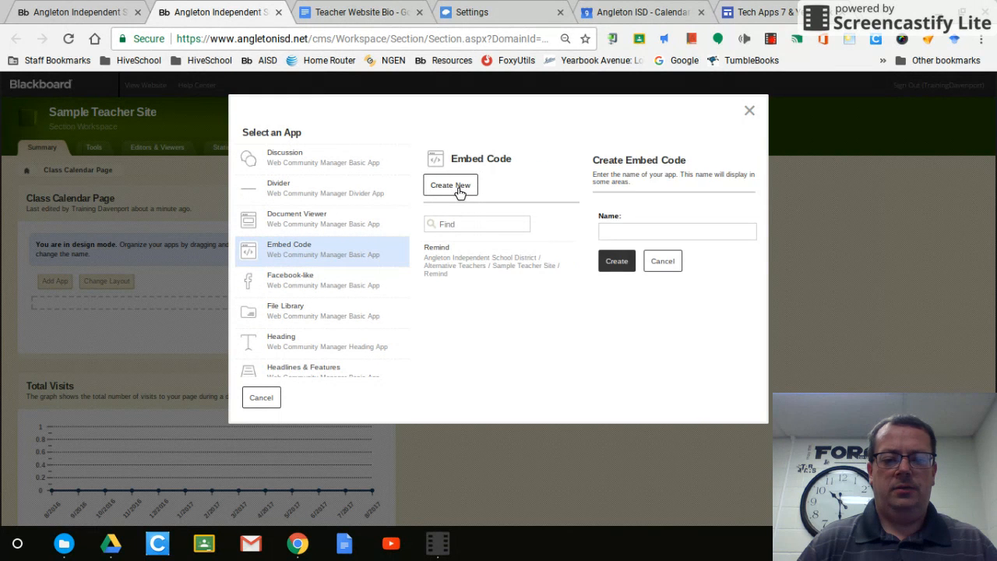
left_click(607, 230)
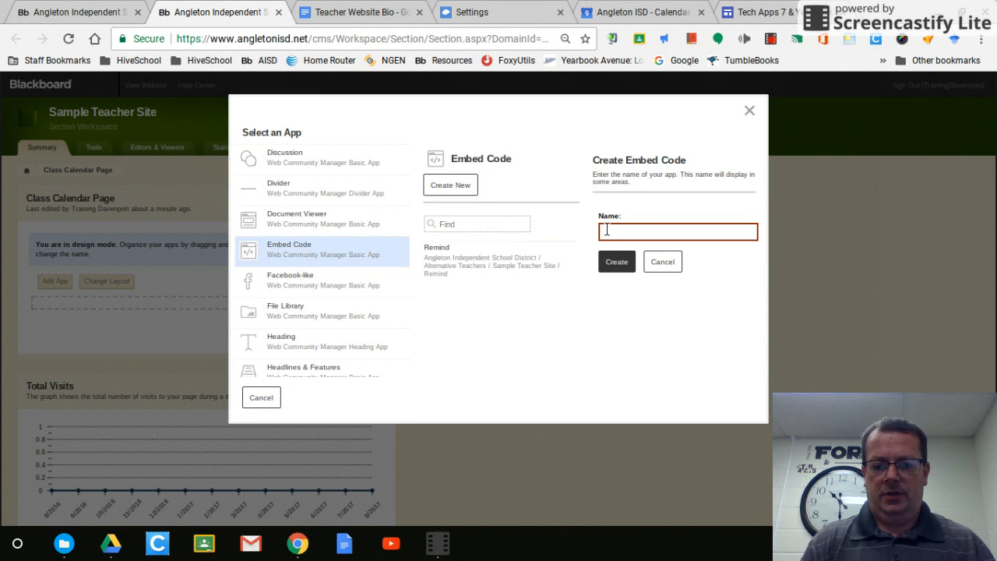
type("Go")
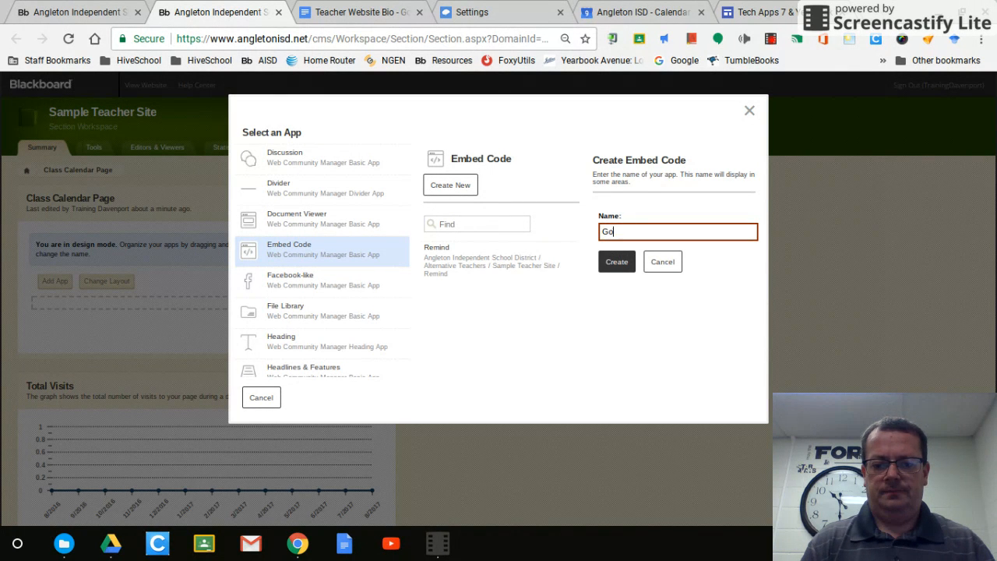
type("ogle Classr")
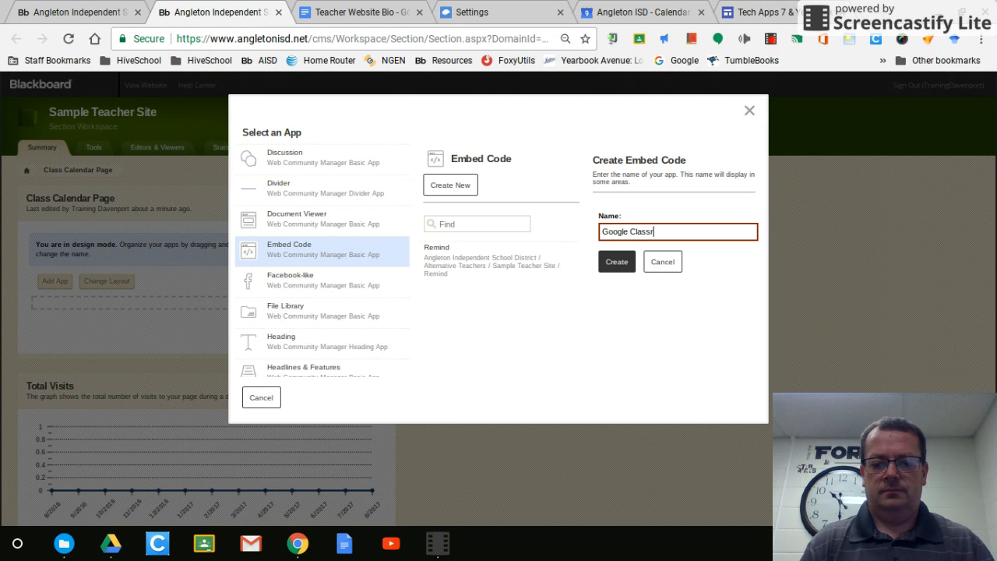
type("oom Cl")
key("BackSpace")
key("BackSpace")
type("alendar")
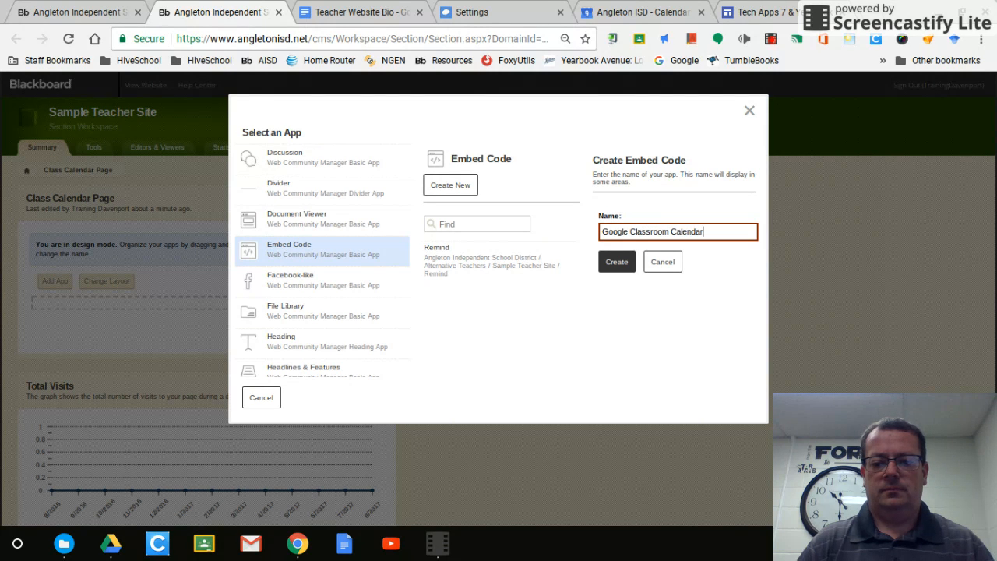
left_click(618, 264)
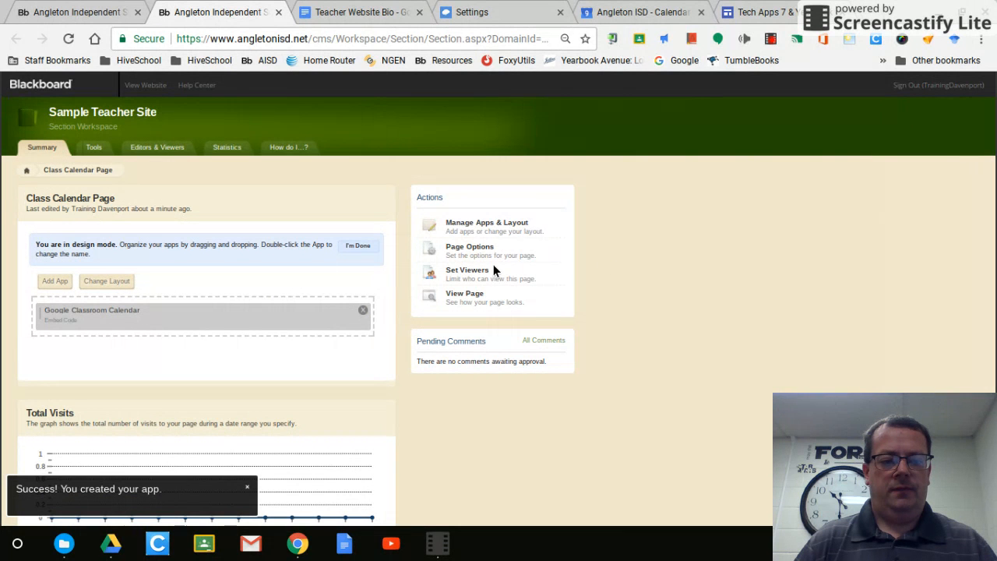
Leave design mode via the section's page list, then reopen the Class Calendar page and its Google Classroom Calendar app for editing
left_click(26, 172)
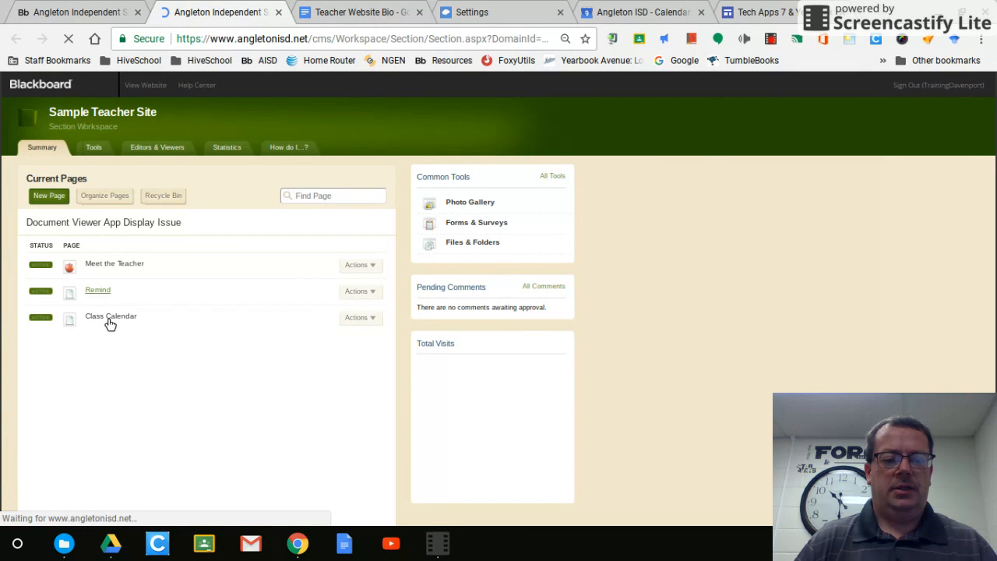
left_click(101, 317)
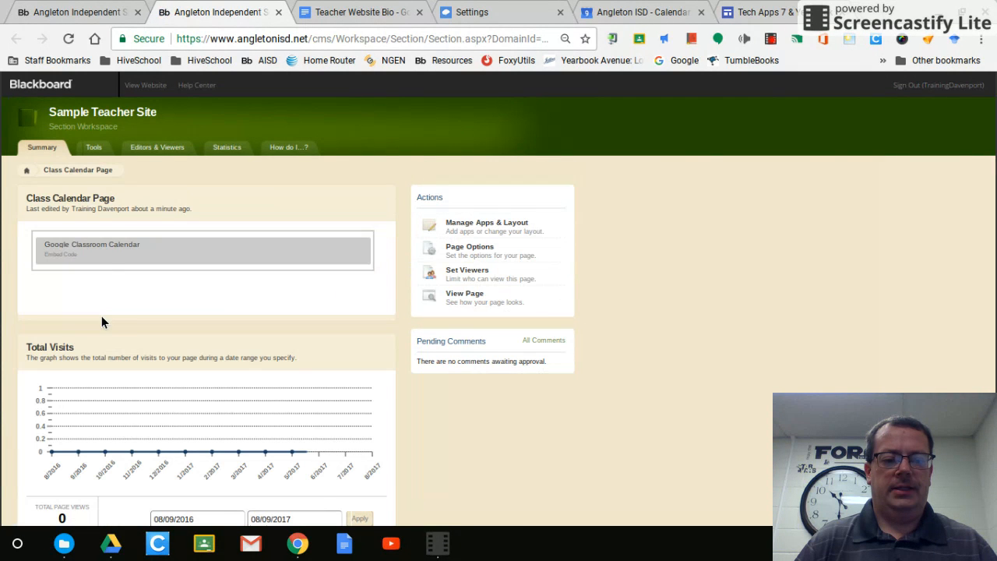
left_click(191, 250)
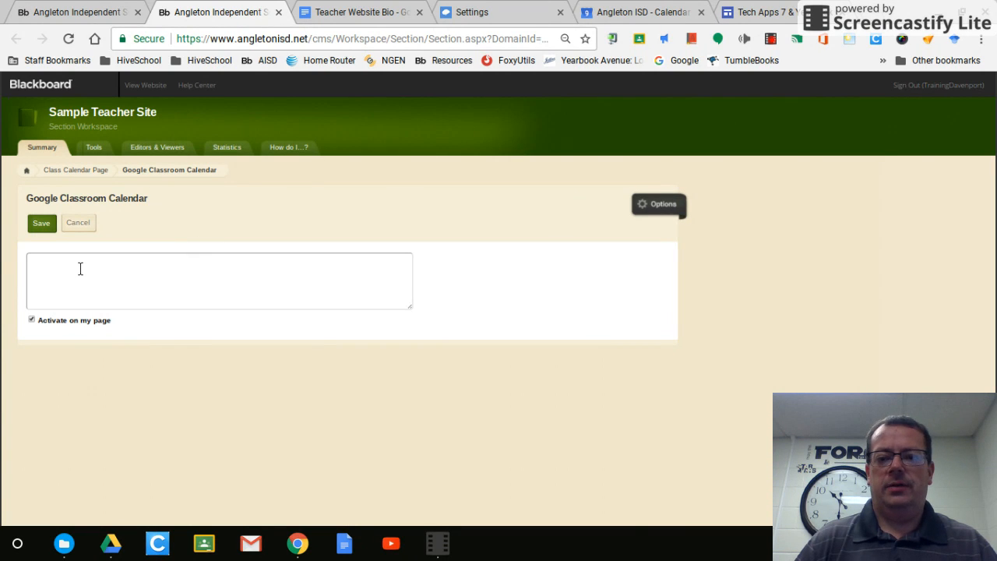
Switch to Google Calendar and open the calendar settings of the New Teacher Orientation calendar under My calendars
left_click(635, 12)
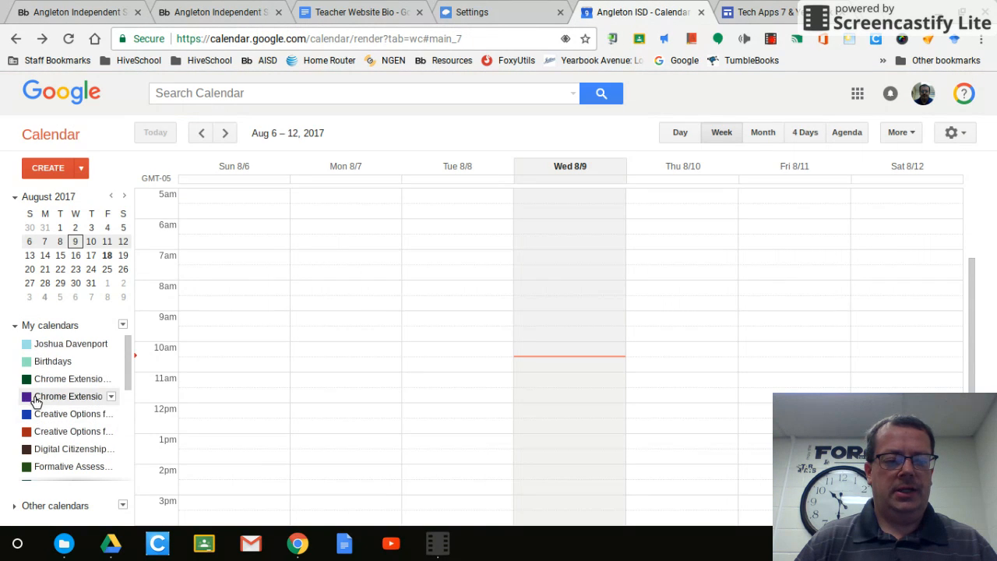
scroll(46, 401, "down", 2)
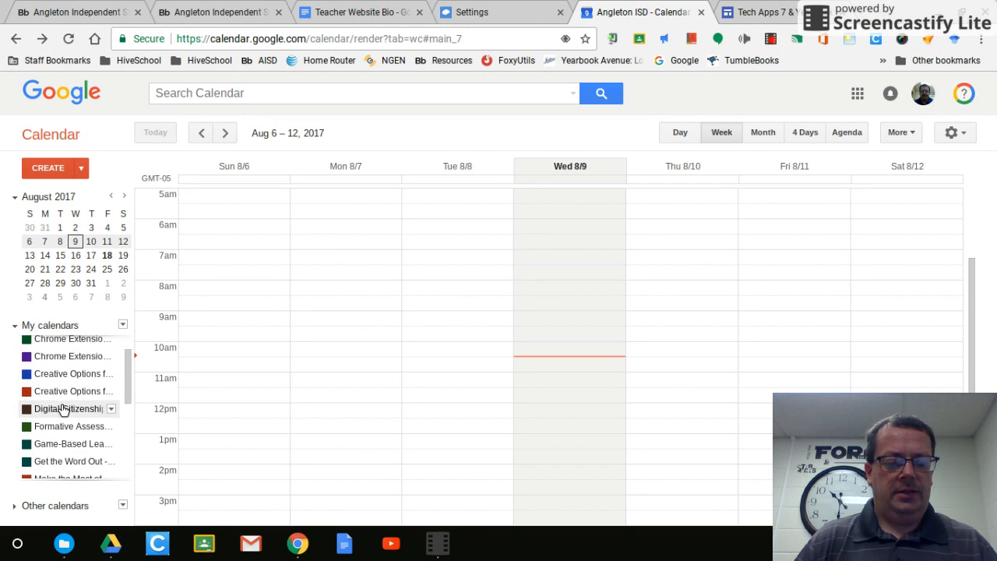
scroll(64, 412, "down", 3)
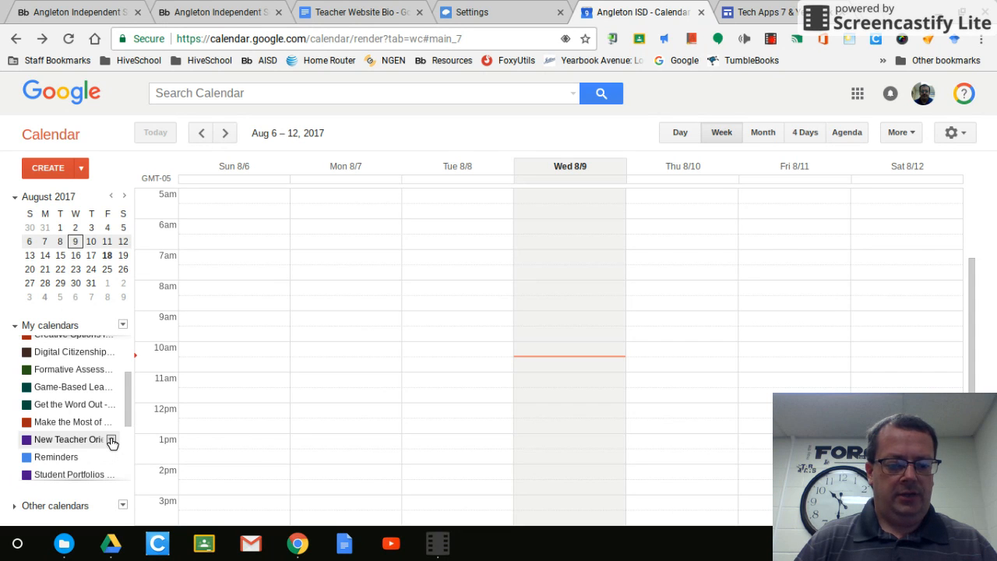
left_click(111, 440)
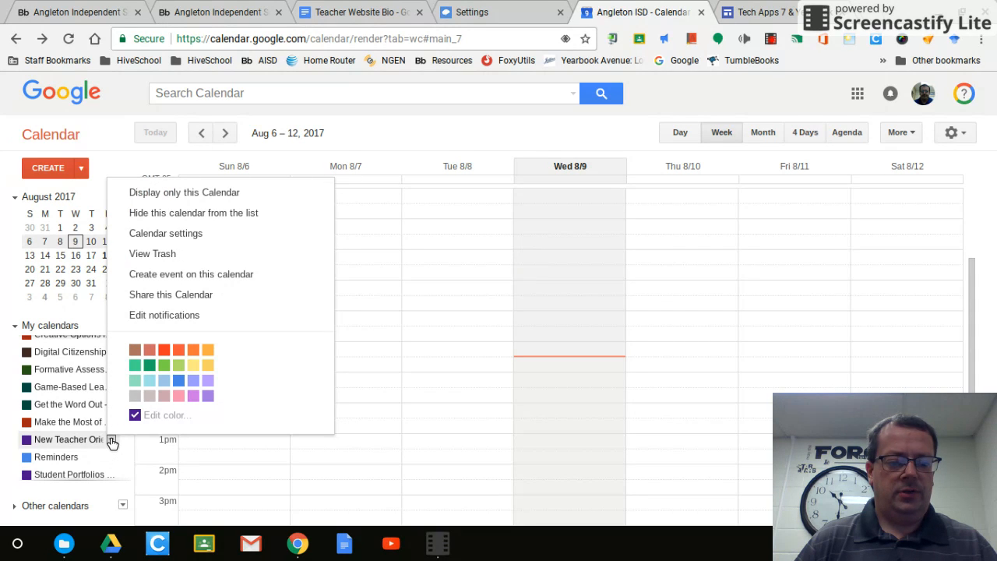
left_click(173, 236)
Enlarge the Embed This Calendar code box and copy its entire iframe code
scroll(165, 271, "down", 1)
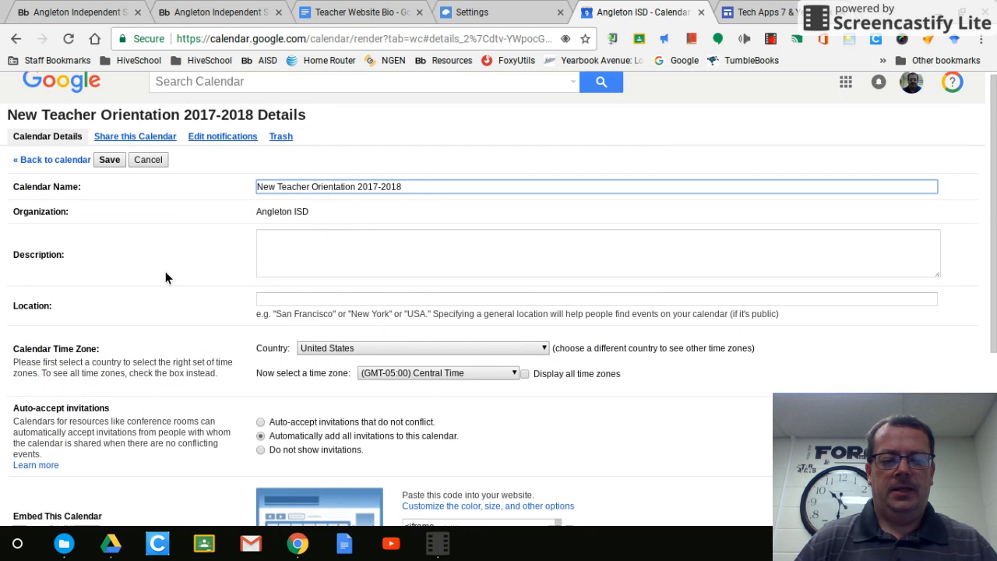
scroll(166, 271, "down", 4)
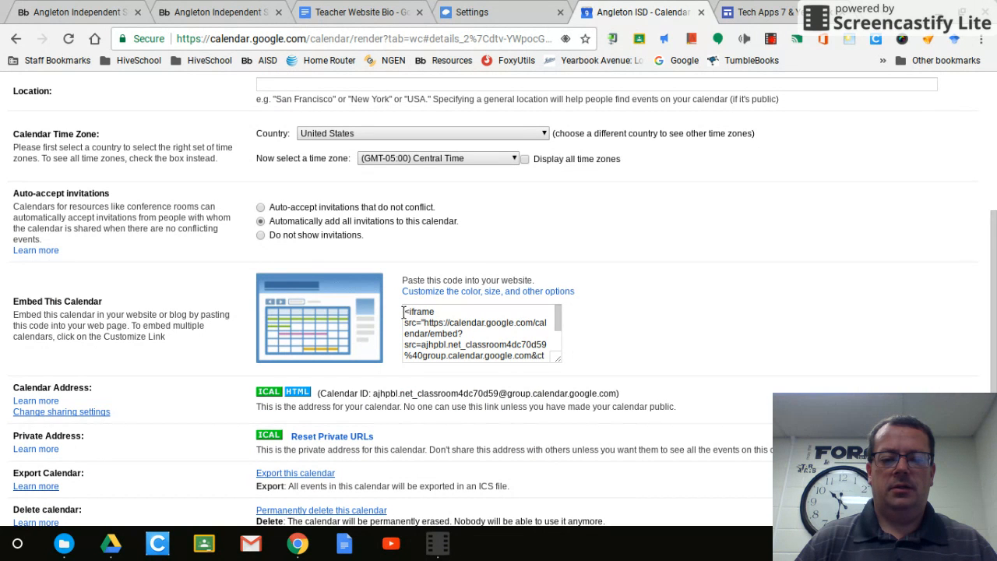
left_click_drag(403, 312, 524, 372)
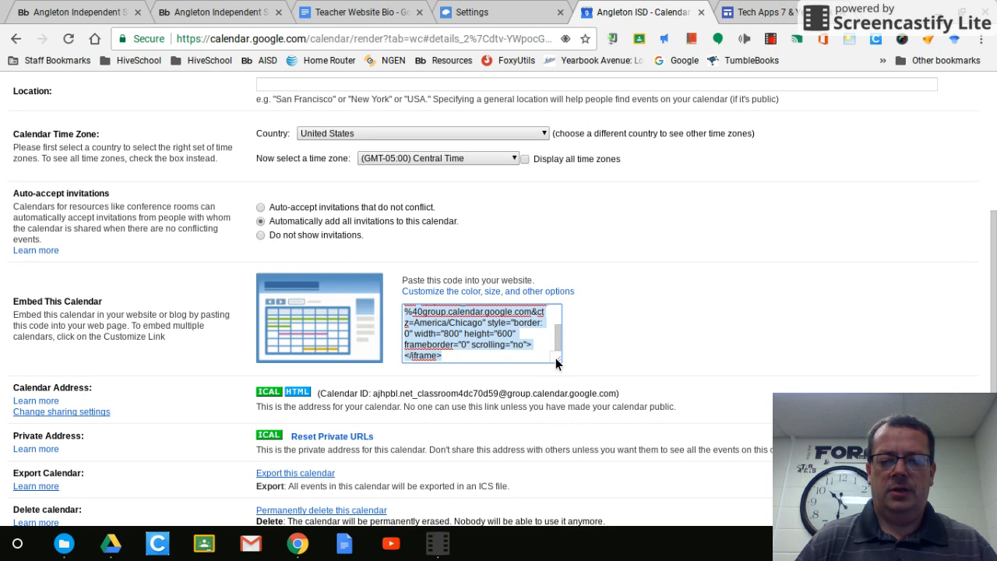
left_click_drag(555, 359, 706, 452)
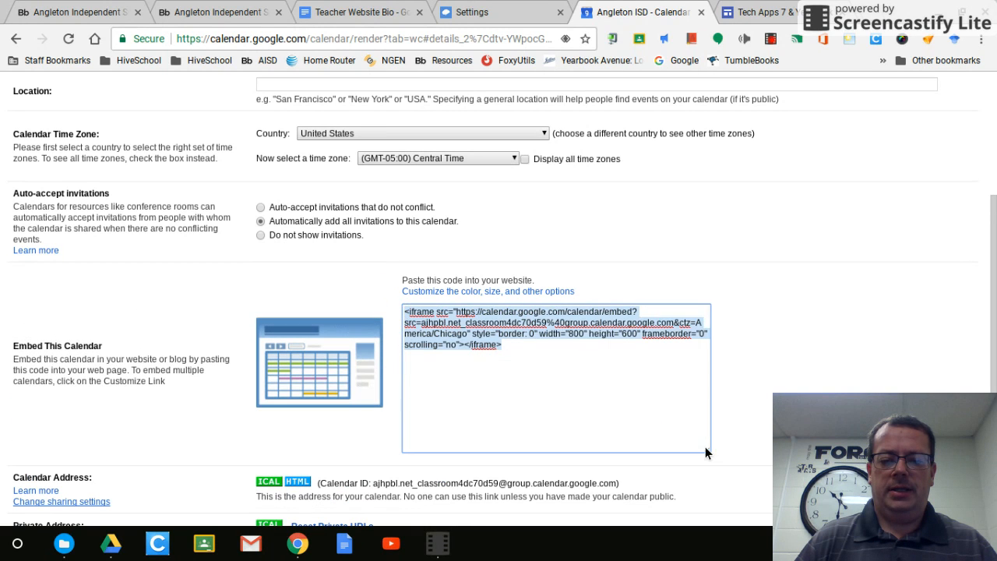
left_click(518, 349)
left_click_drag(514, 346, 374, 304)
key("ctrl+c")
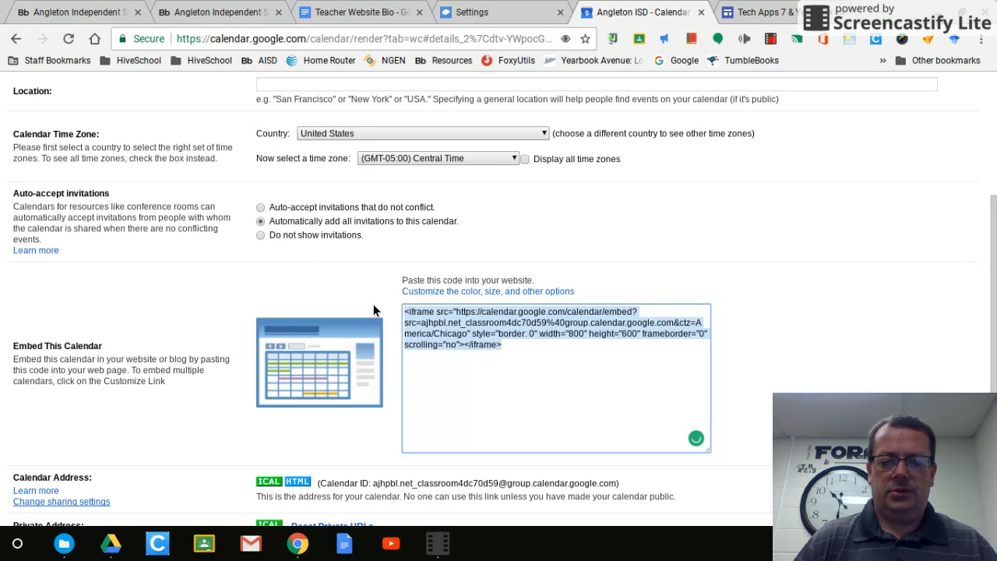
right_click(473, 323)
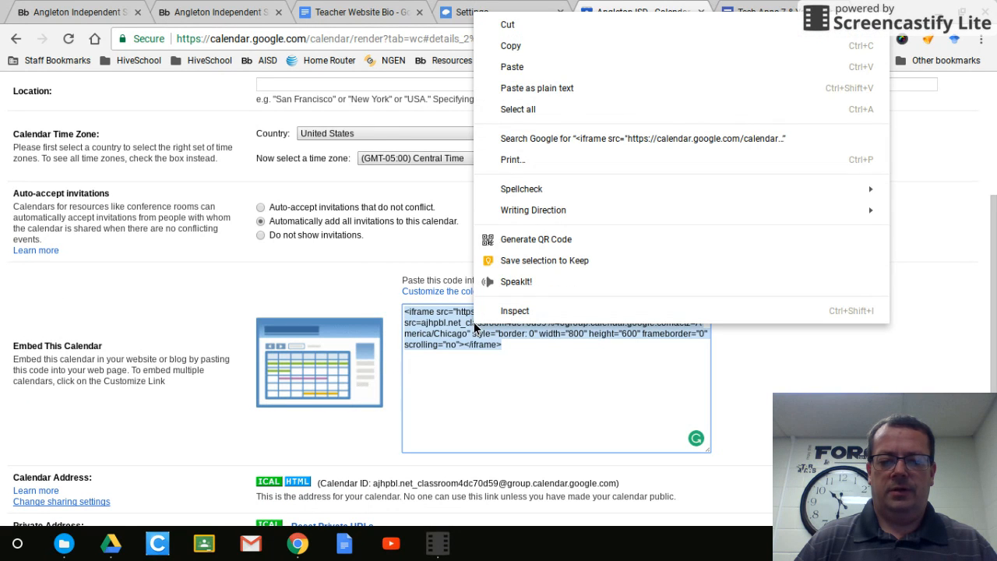
left_click(526, 47)
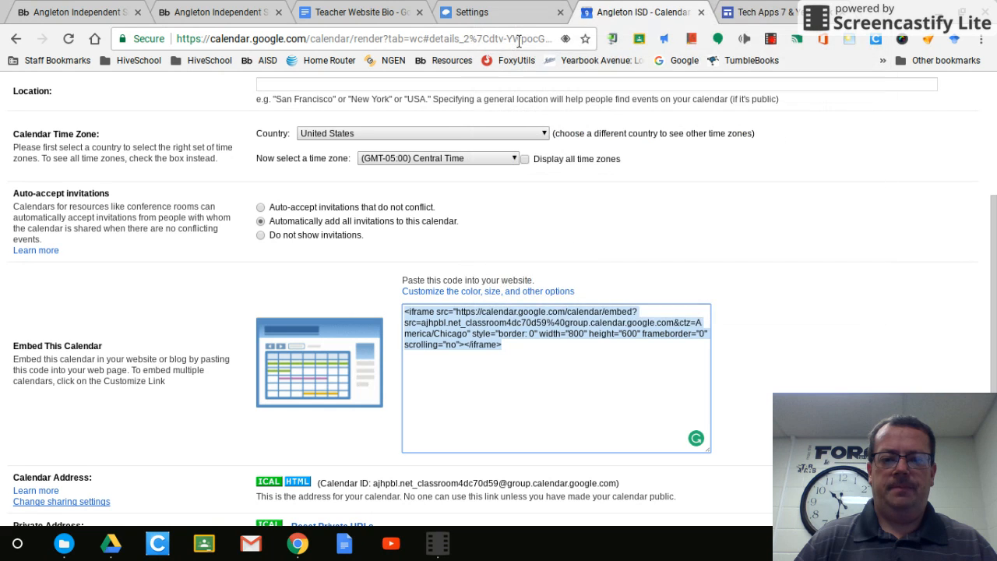
Return to the Blackboard workspace, paste the iframe code into the Google Classroom Calendar app, and save it activated on the page
left_click(191, 14)
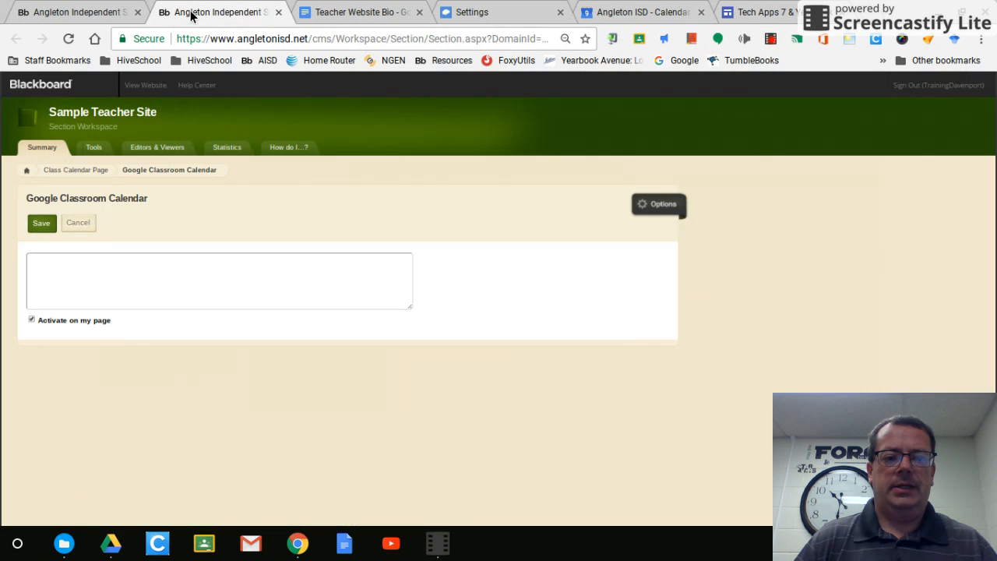
right_click(34, 261)
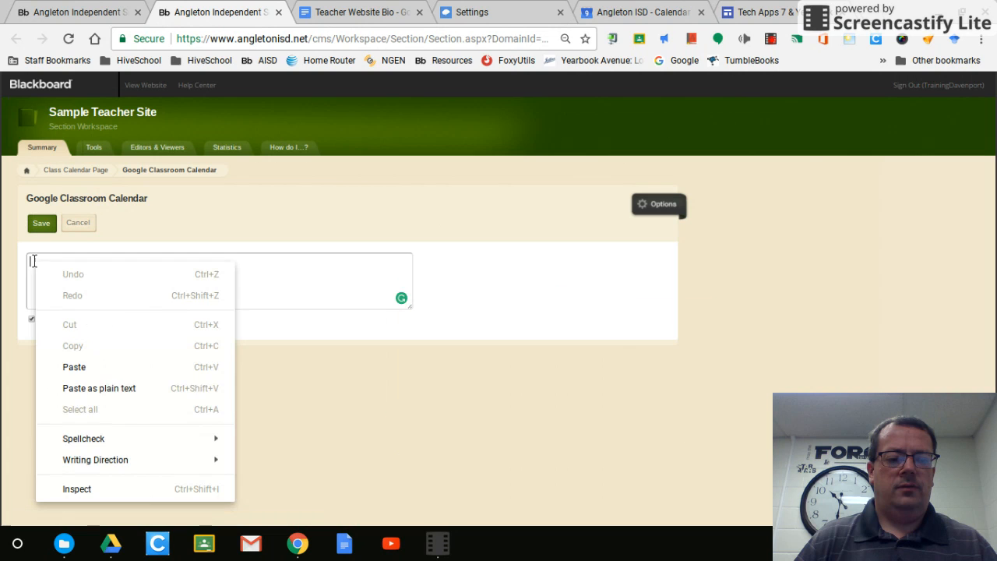
left_click(72, 364)
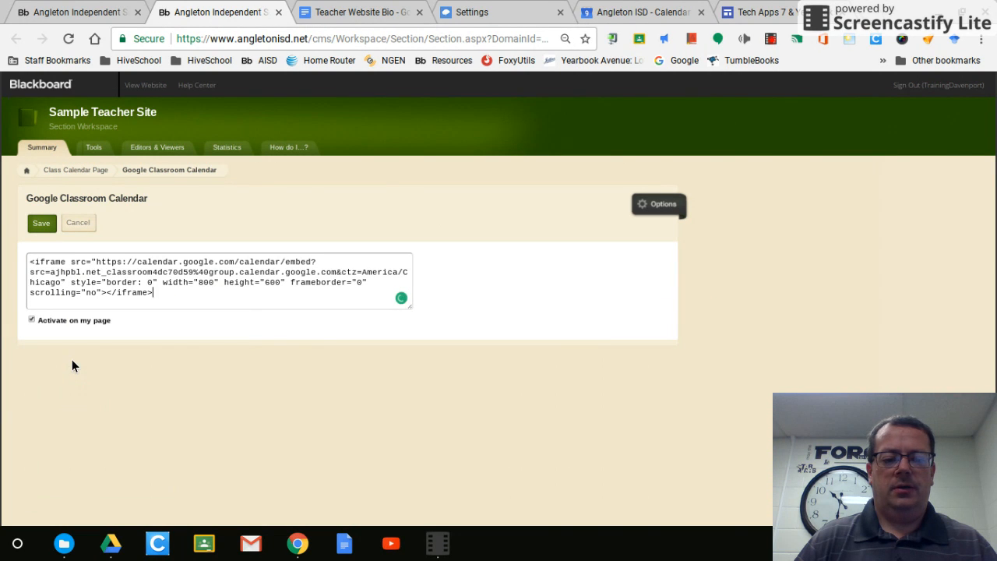
left_click(32, 320)
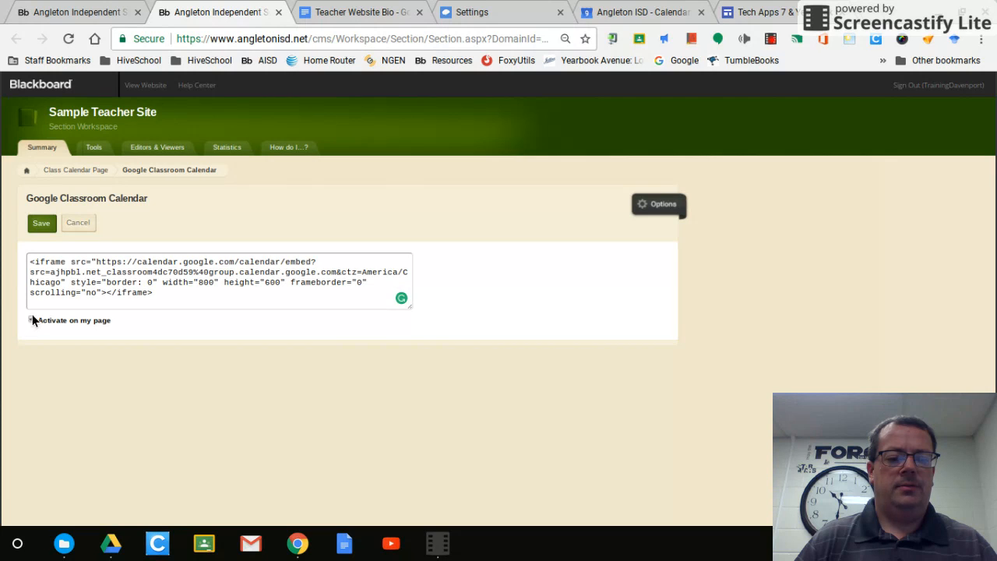
left_click(41, 224)
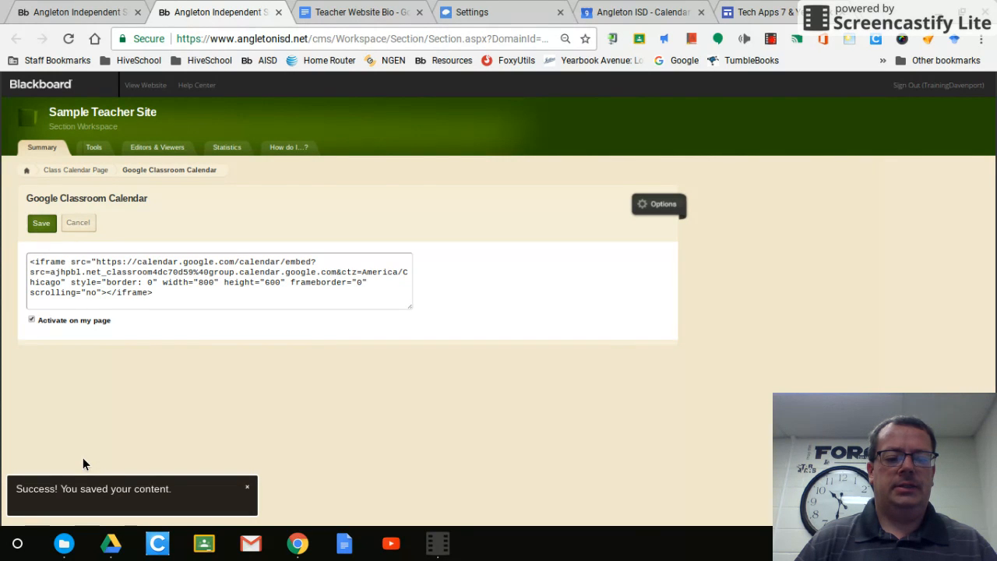
View the public website's Class Calendar page to check how the embedded calendar fits, then minimize that window
left_click(145, 86)
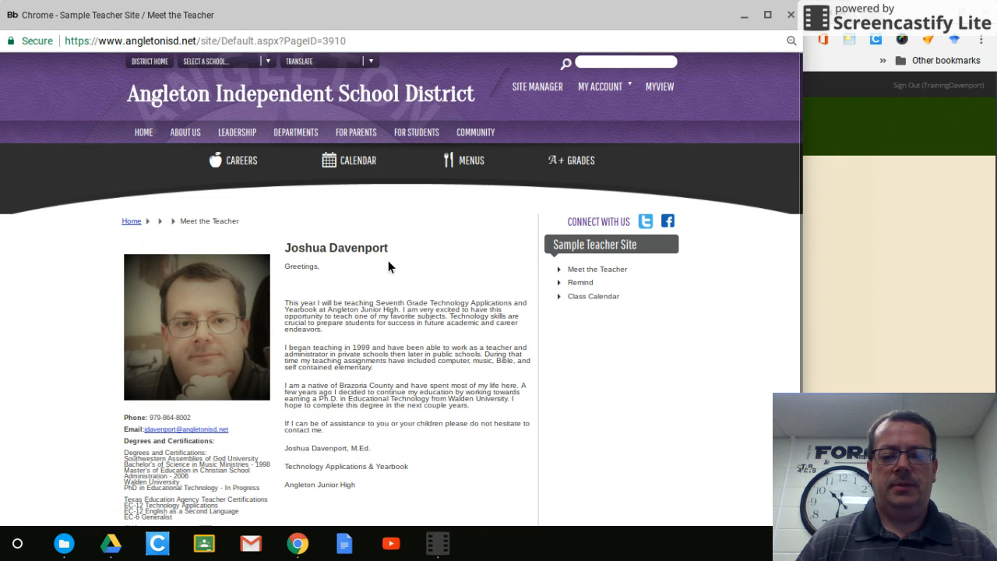
left_click(589, 299)
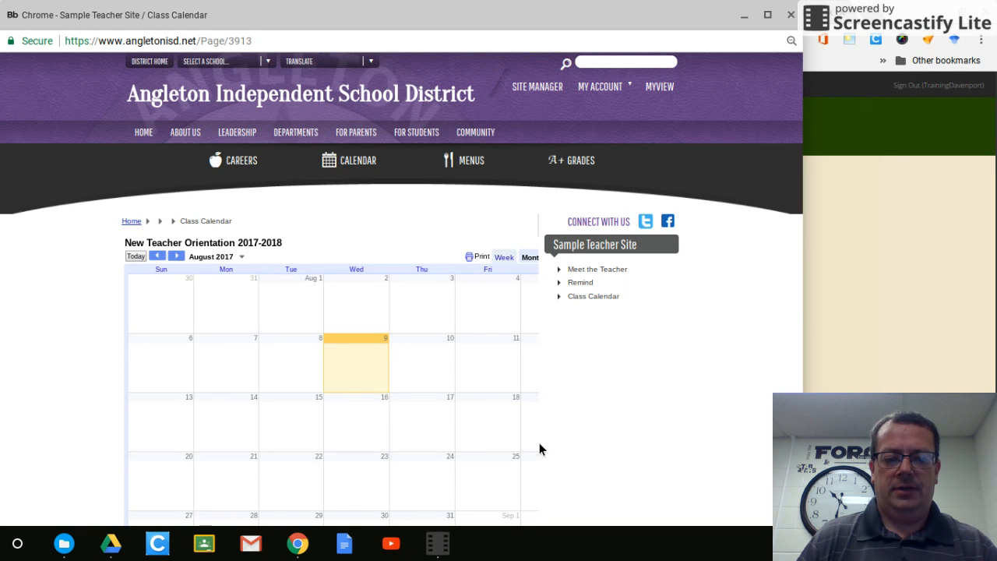
left_click(744, 15)
Return to the Google Calendar settings and open the customization options for the embedded calendar's color and size
left_click(622, 12)
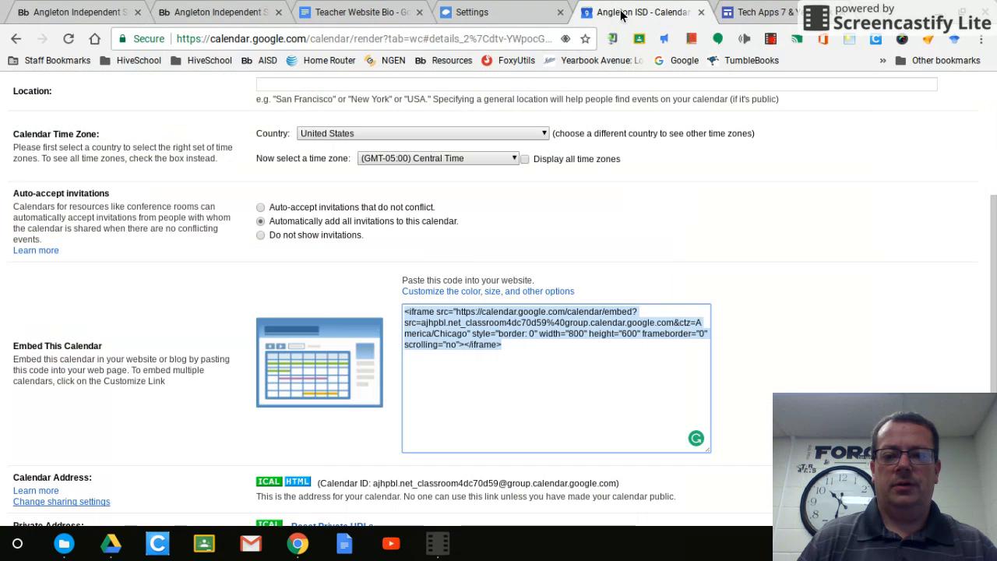
scroll(474, 275, "down", 1)
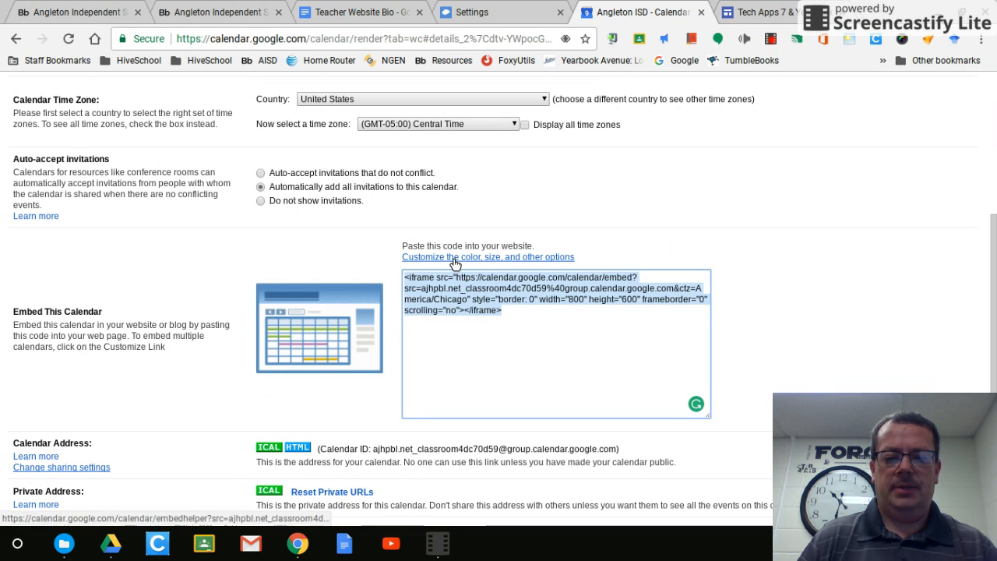
left_click(455, 257)
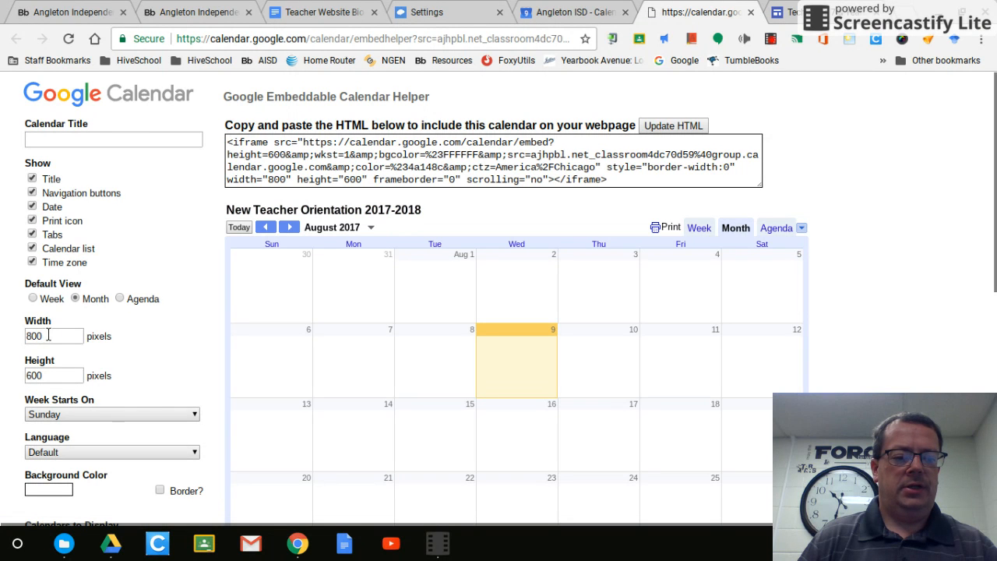
Set the embedded calendar's width to 700 pixels and update the HTML
left_click_drag(48, 335, 11, 338)
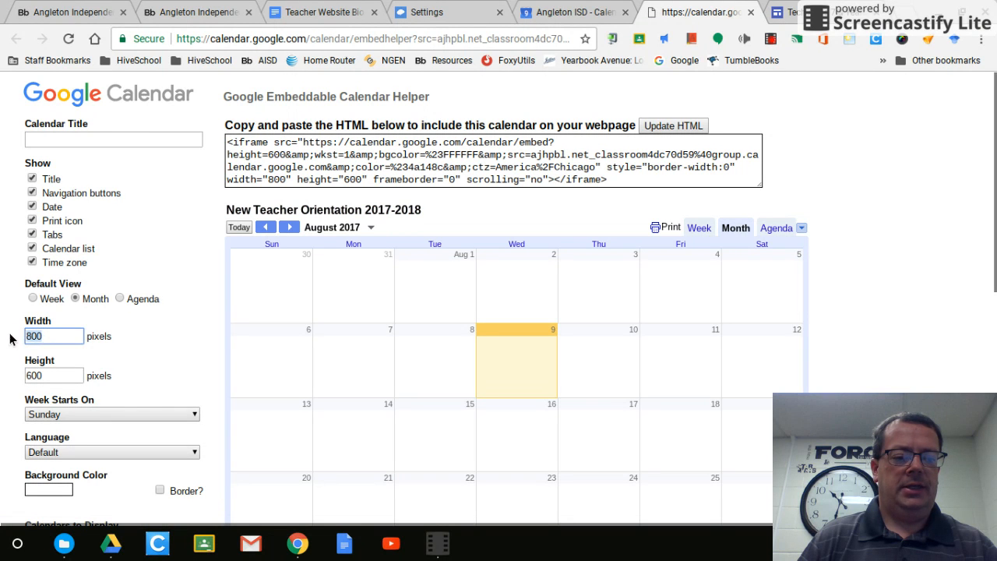
type("7")
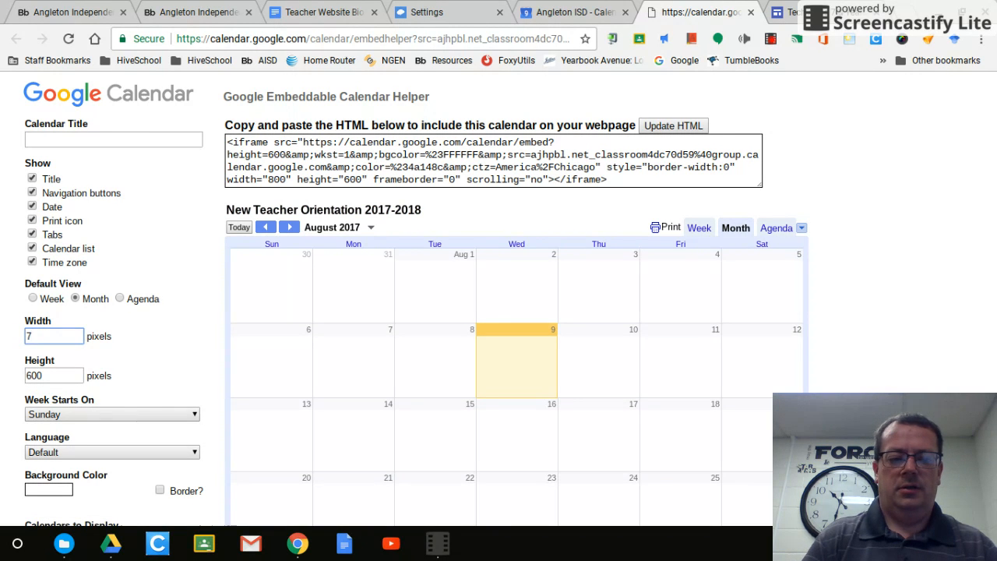
scroll(152, 413, "down", 3)
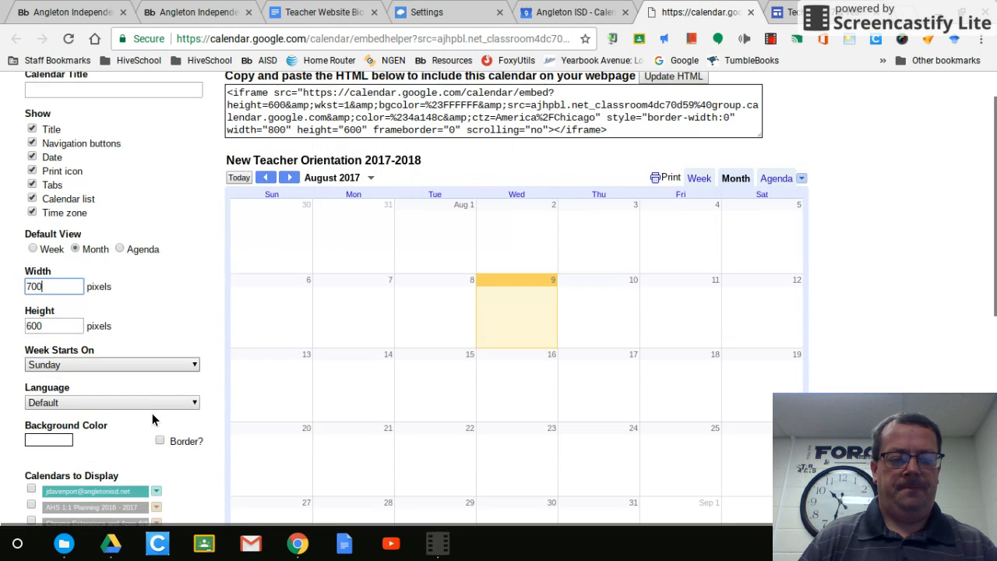
scroll(152, 417, "down", 3)
scroll(152, 417, "up", 6)
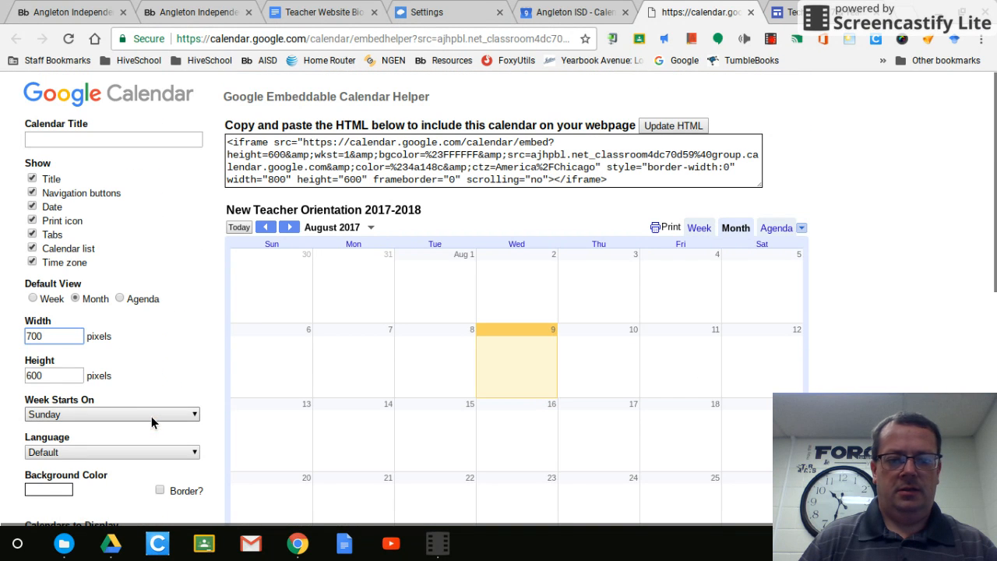
left_click(672, 126)
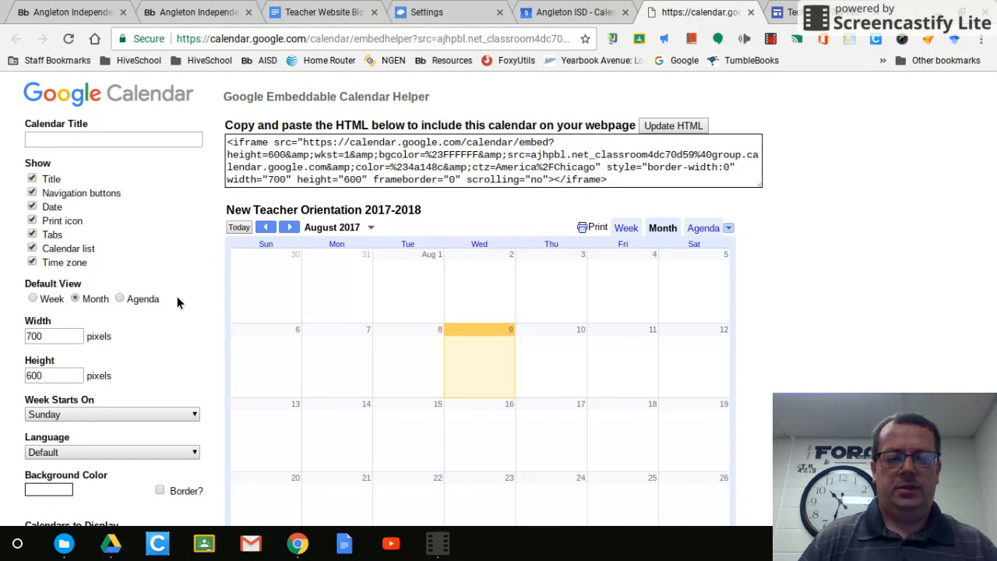
Set the embedded calendar's width to 600 pixels and update the HTML
left_click_drag(47, 336, 0, 337)
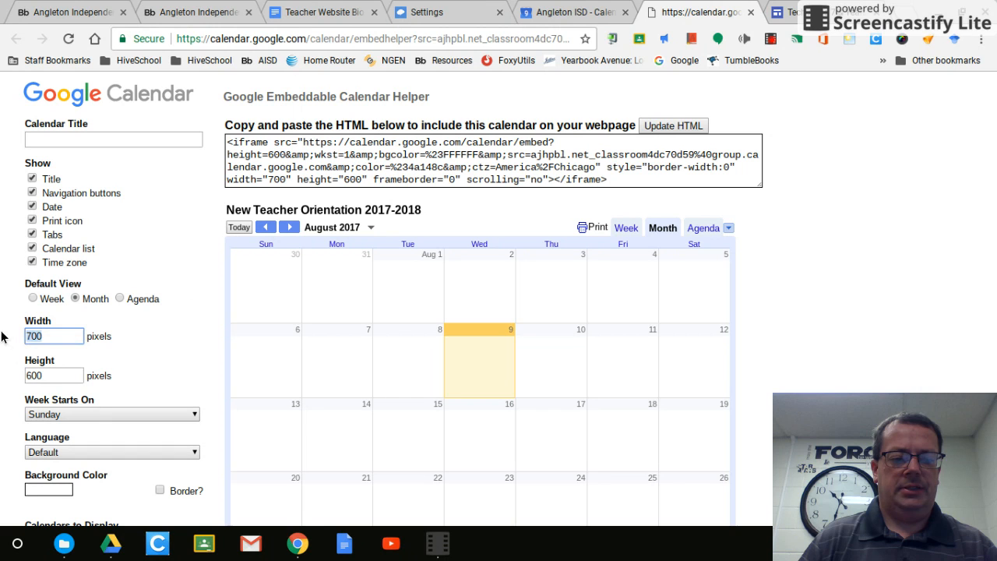
type("600")
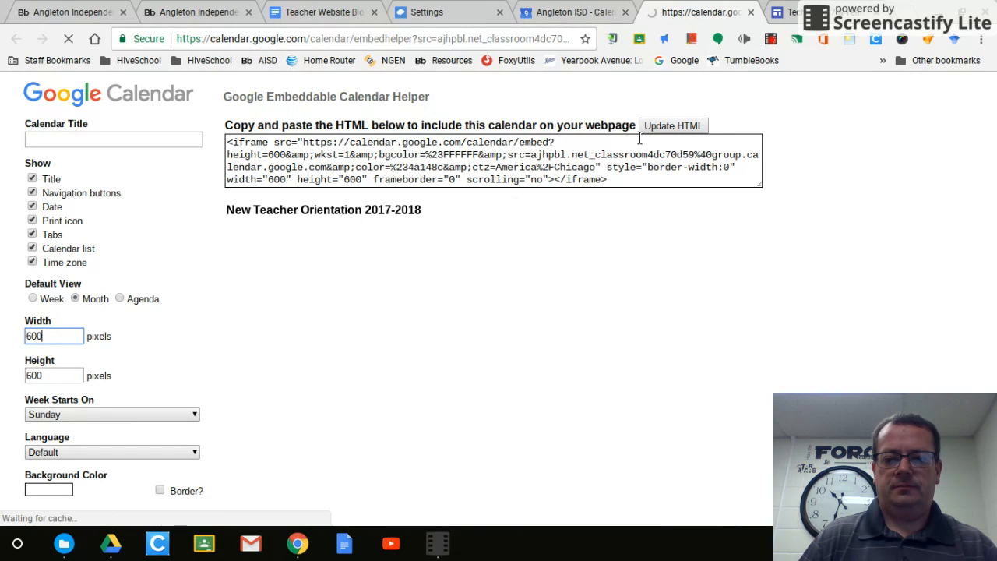
left_click(675, 125)
left_click(677, 125)
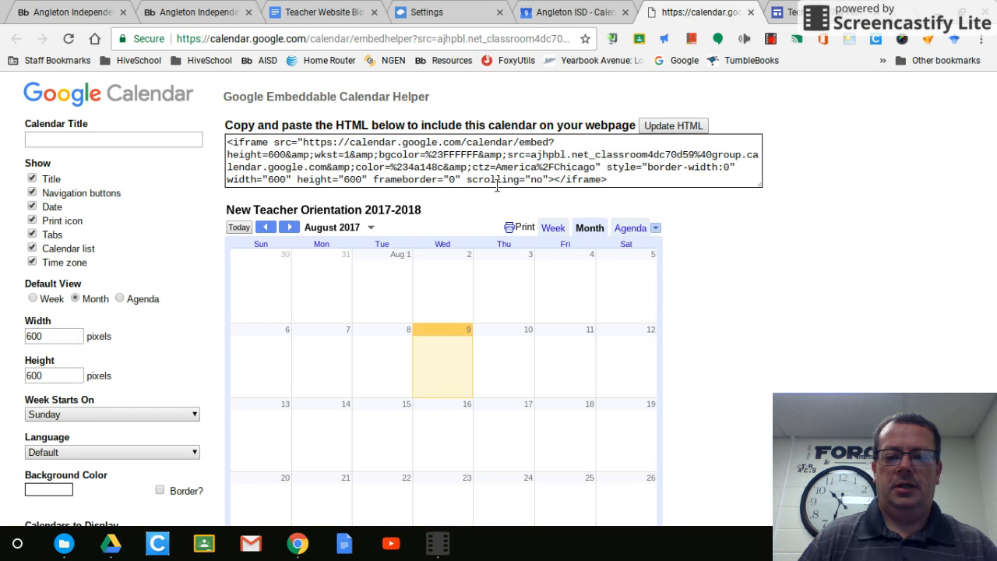
Copy the updated calendar HTML and replace the whole embed code in Blackboard's Google Classroom Calendar app with it
left_click(229, 141)
left_click_drag(228, 141, 624, 180)
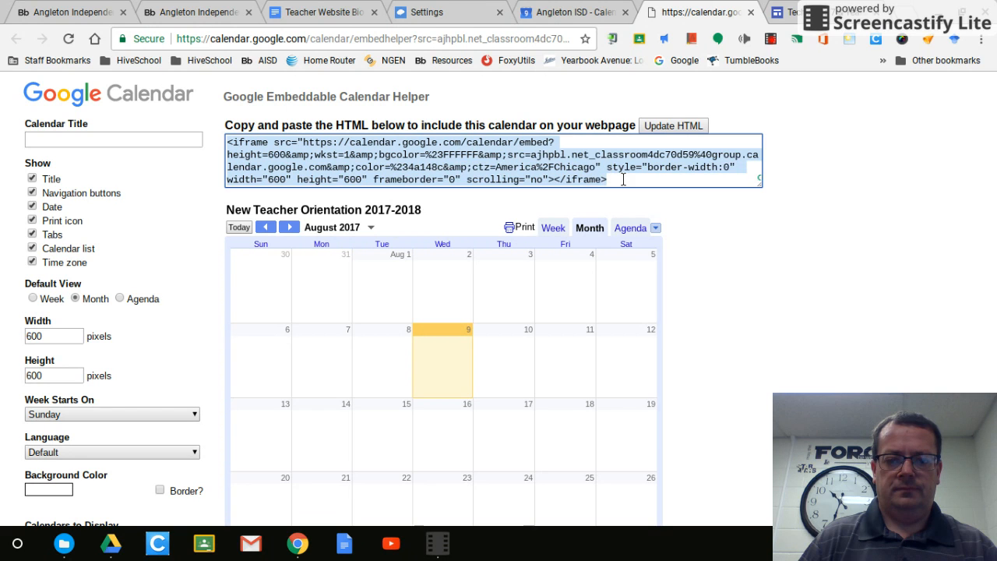
right_click(456, 170)
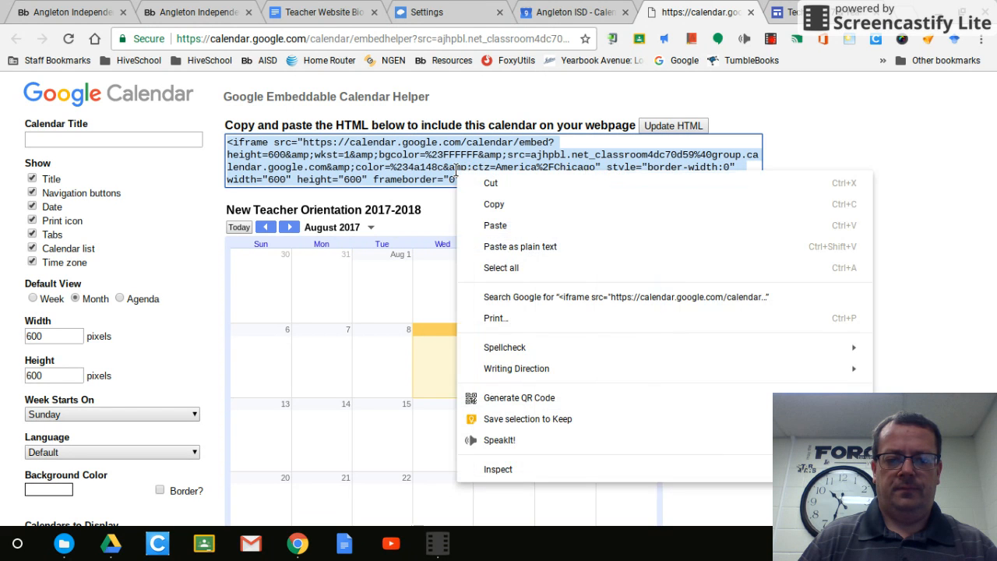
left_click(503, 207)
left_click(191, 16)
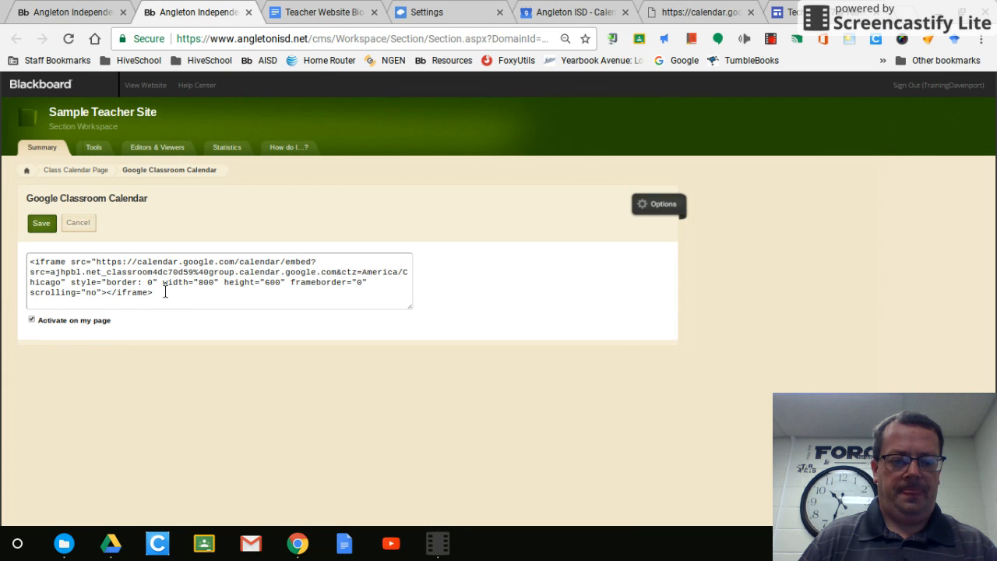
left_click_drag(164, 292, 13, 240)
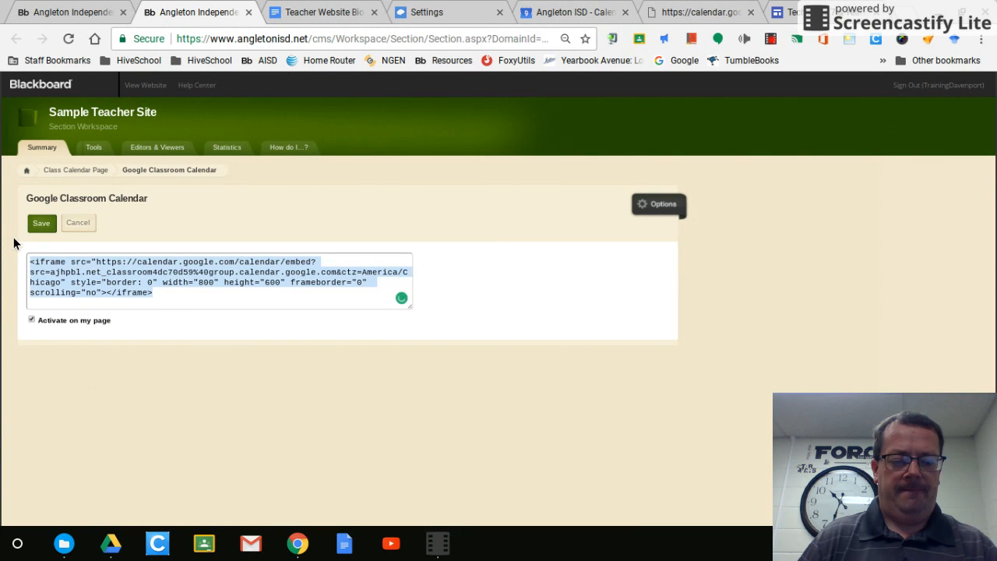
right_click(88, 267)
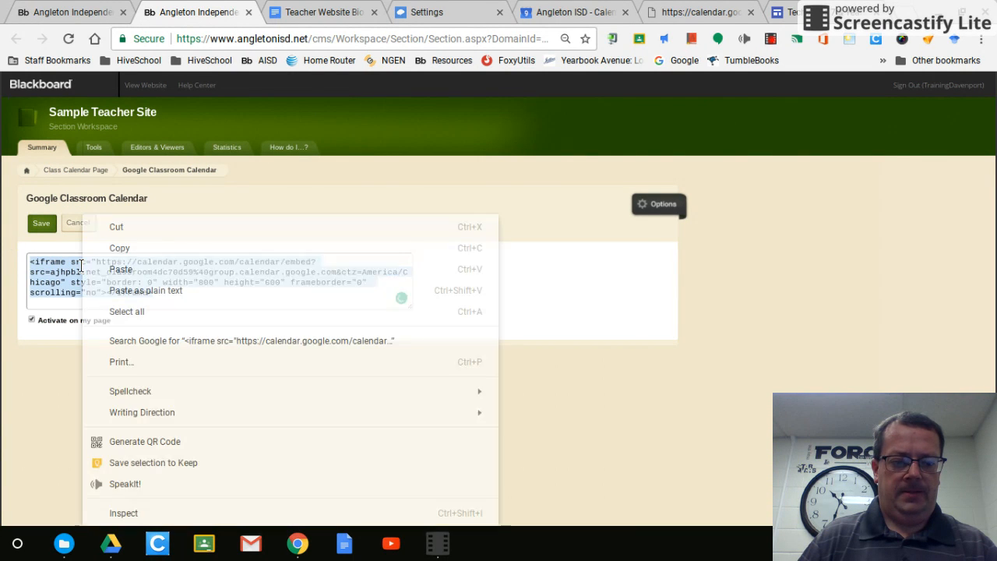
left_click(121, 269)
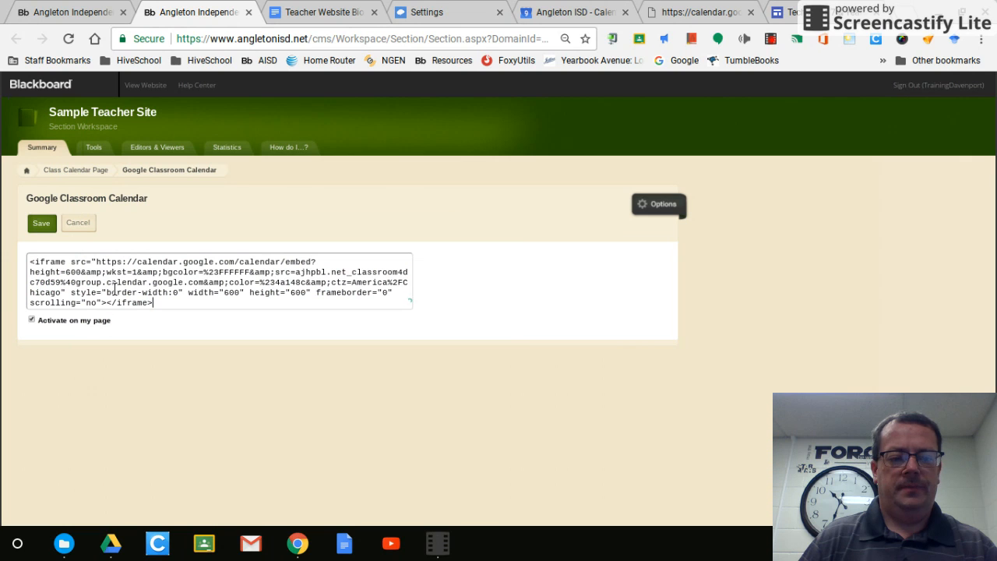
Save the Google Classroom Calendar embed code and check how the calendar fits on the published Class Calendar page, closing the website view when done
left_click(40, 224)
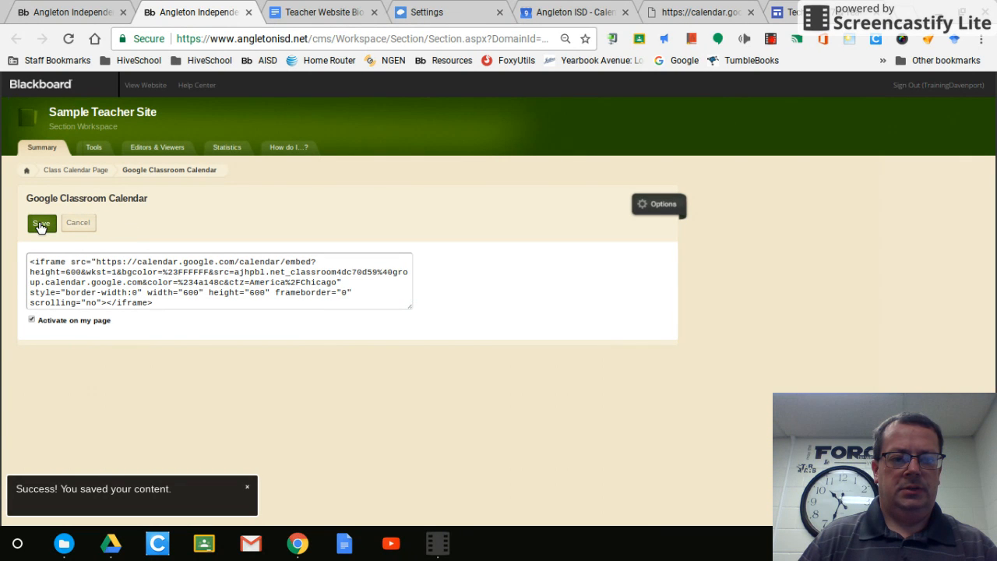
left_click(152, 86)
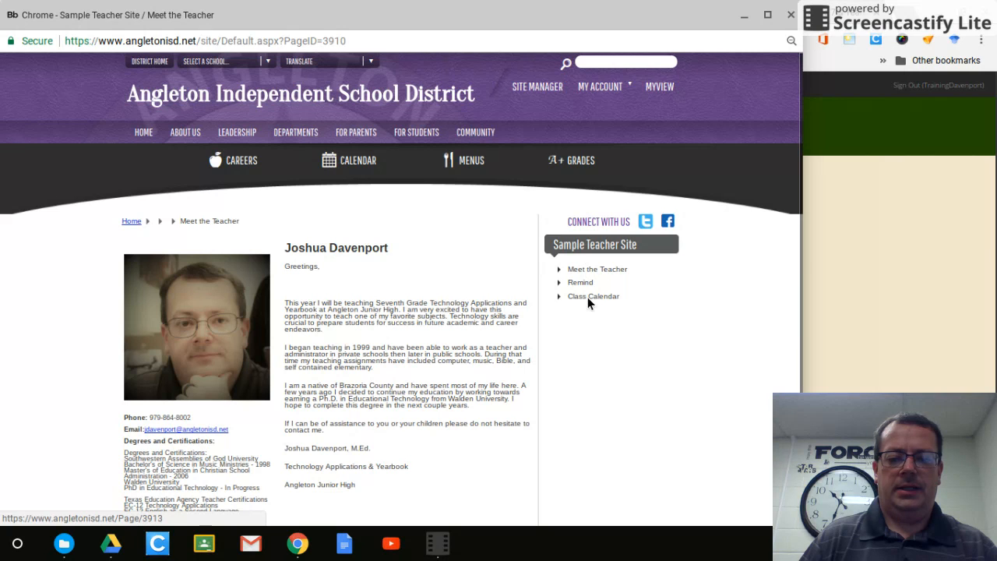
left_click(589, 298)
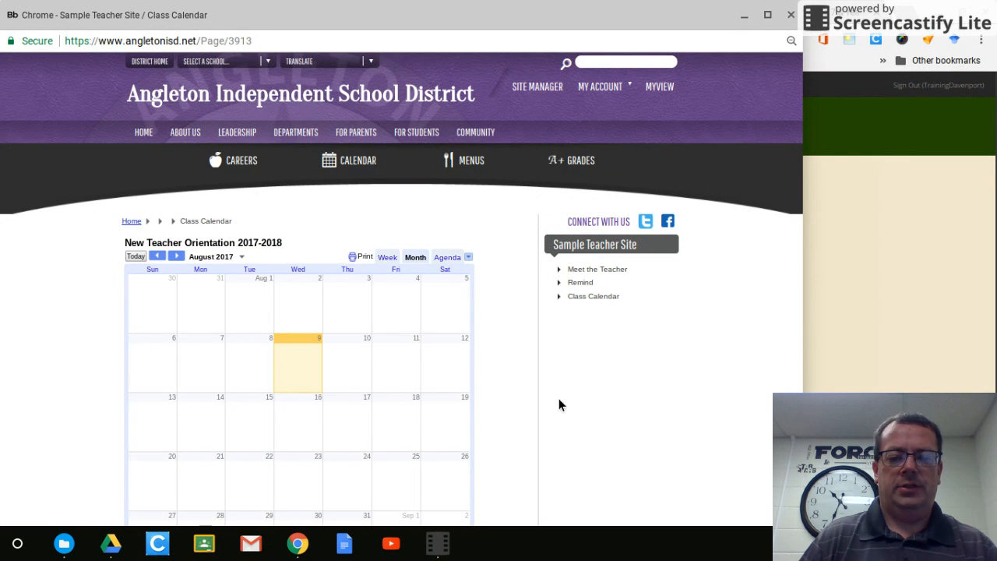
scroll(365, 409, "down", 2)
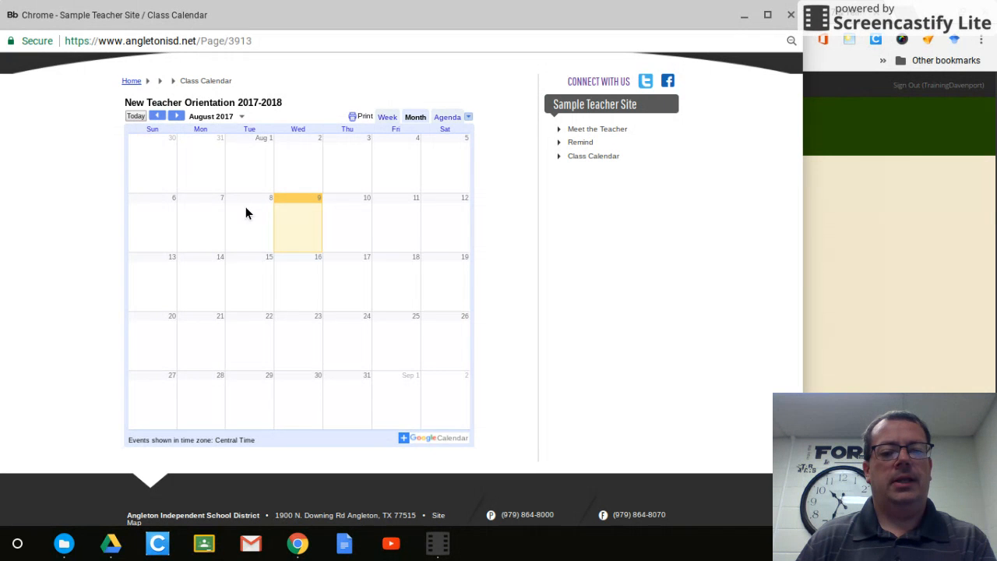
scroll(246, 206, "up", 2)
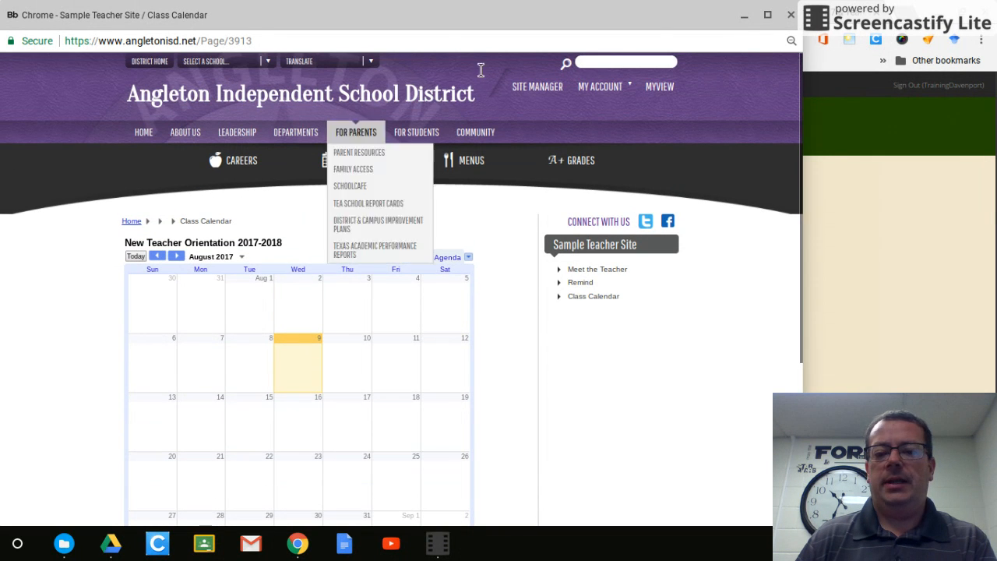
left_click(791, 14)
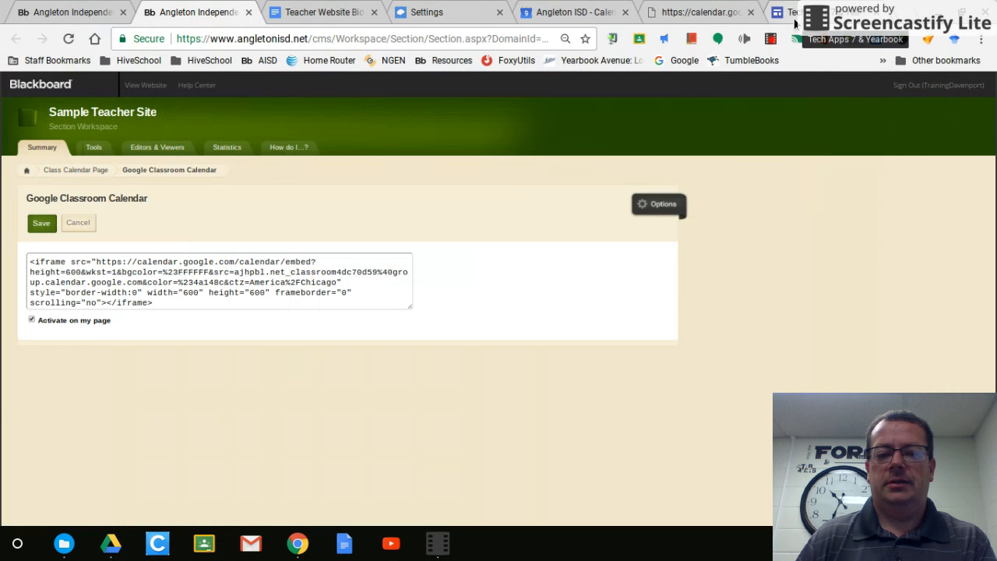